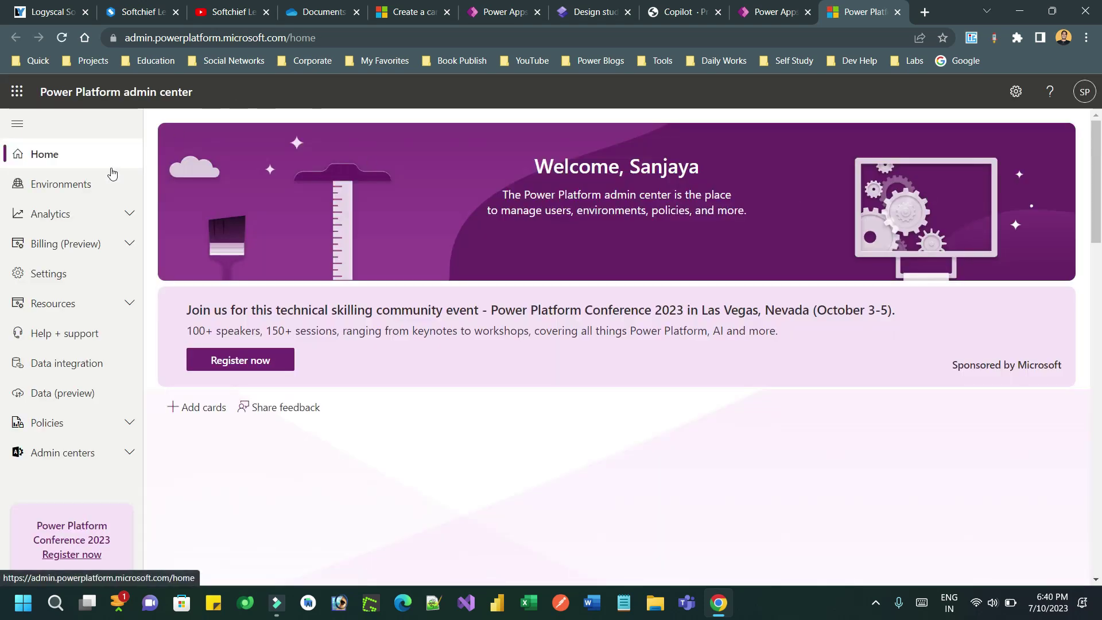
- Open the copilot test environment's full details from the Environments list
click(99, 186)
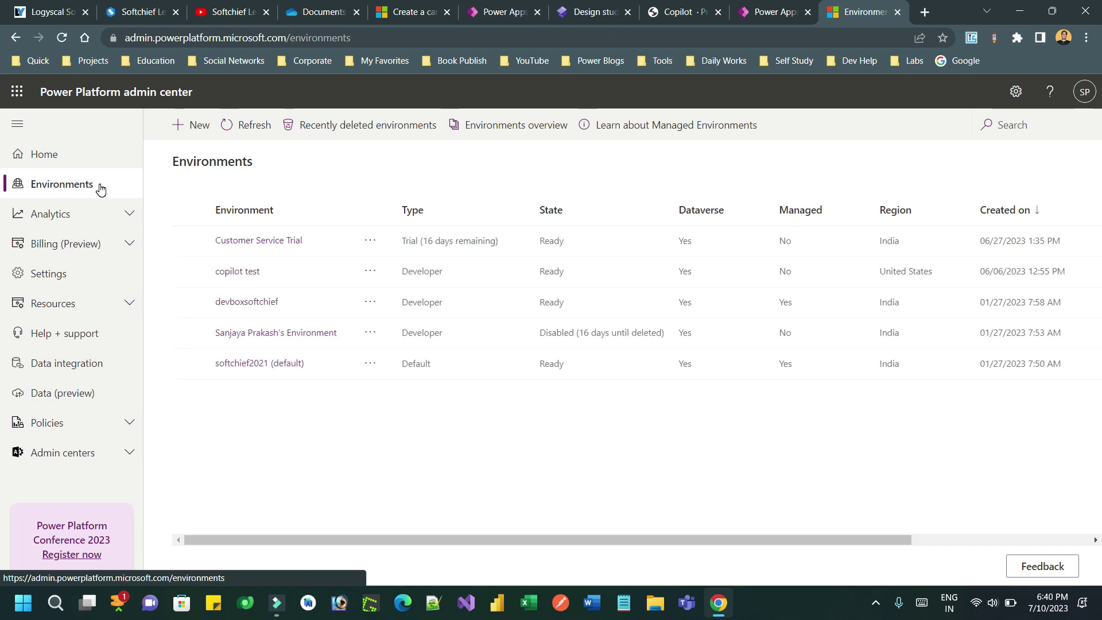
click(256, 273)
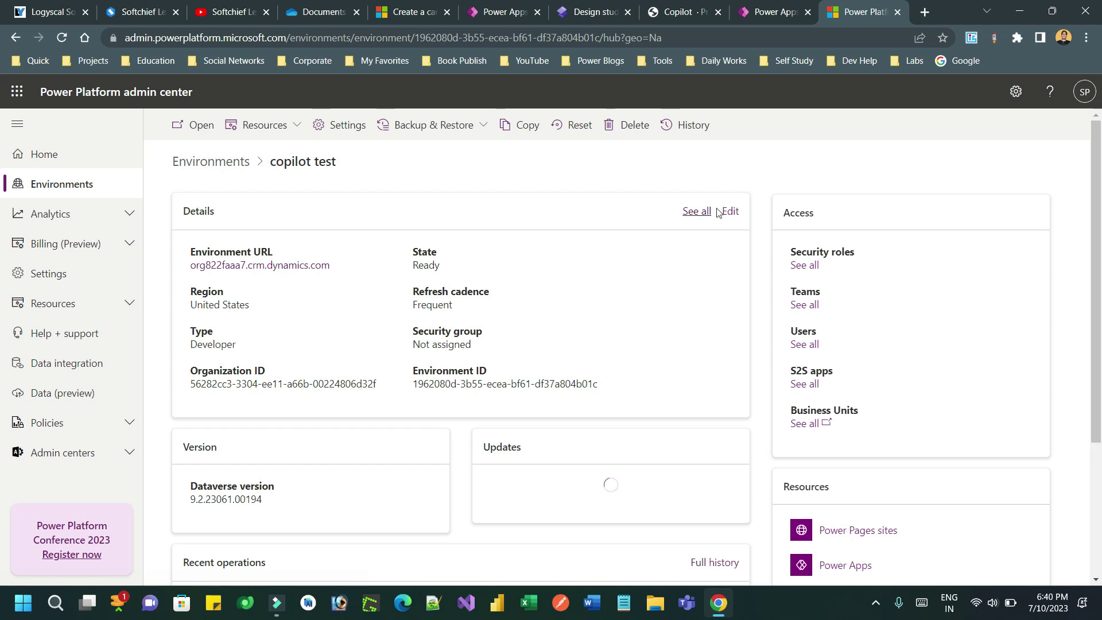
click(693, 213)
scroll(956, 321, down, 2)
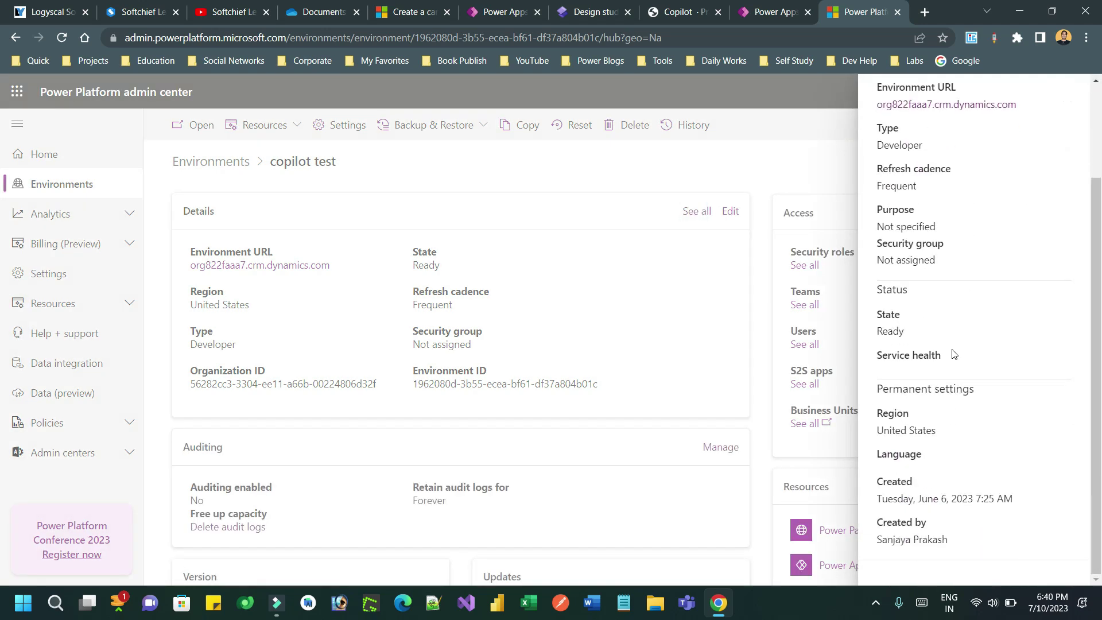
- Confirm the environment's Region is United States, then close the admin center tab
triple_click(883, 427)
click(887, 427)
triple_click(888, 428)
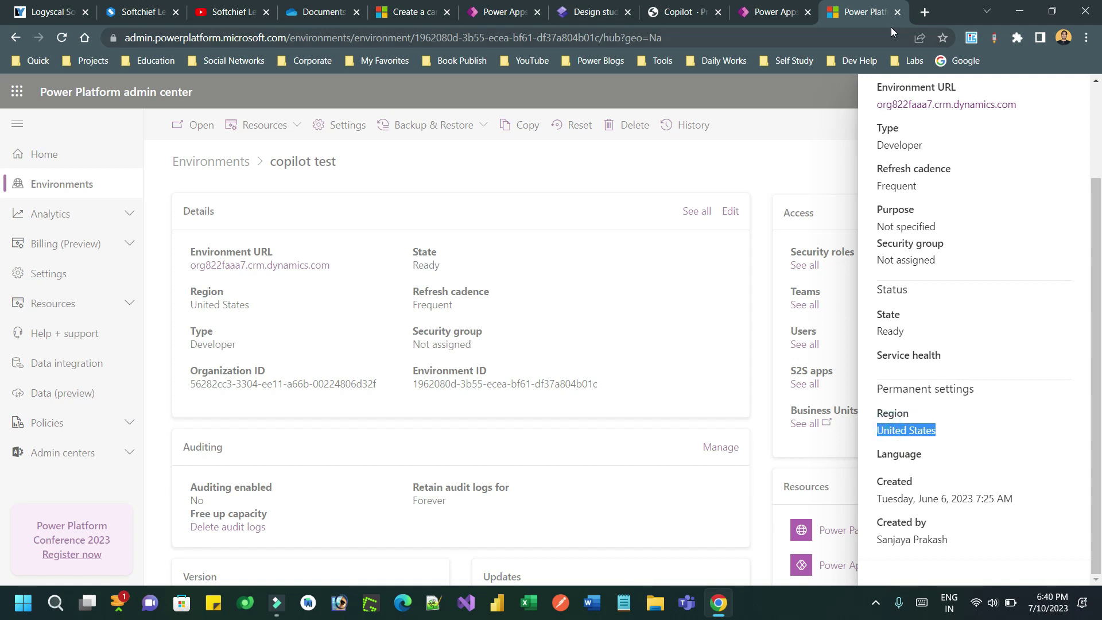
triple_click(895, 428)
scroll(937, 201, up, 2)
click(733, 155)
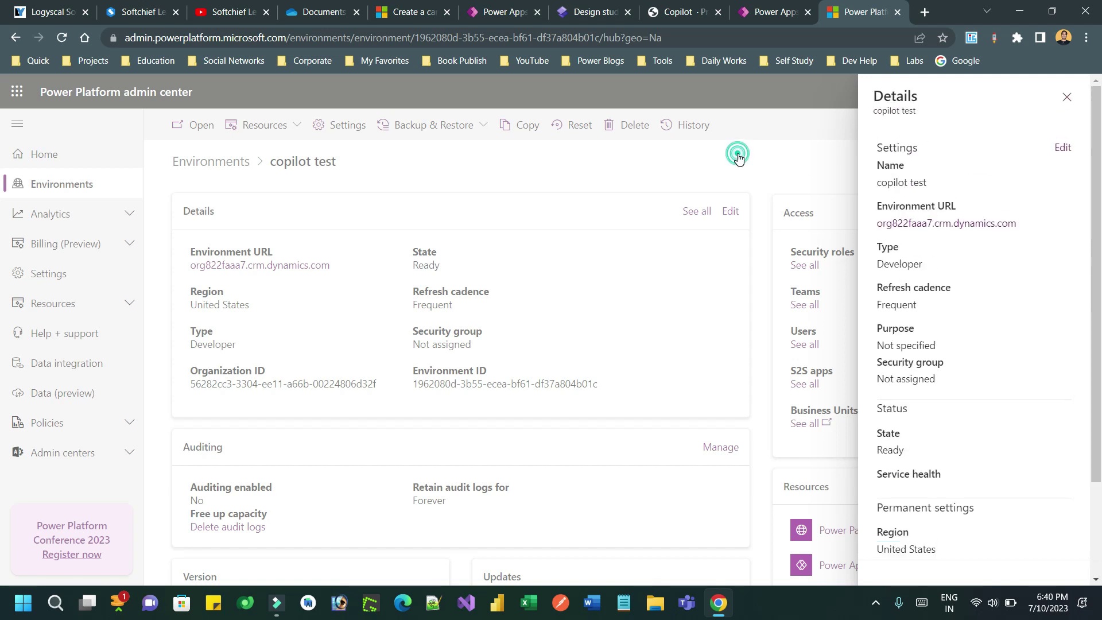
key(ctrl+w)
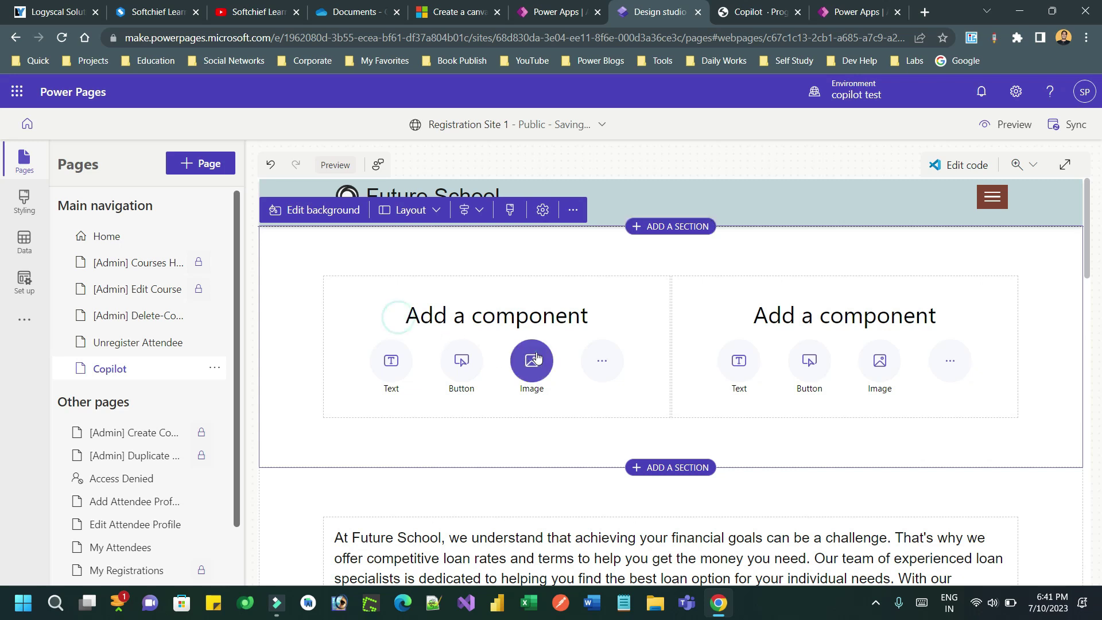
- Insert the mother-and-child stock photo into the section's left column
click(529, 360)
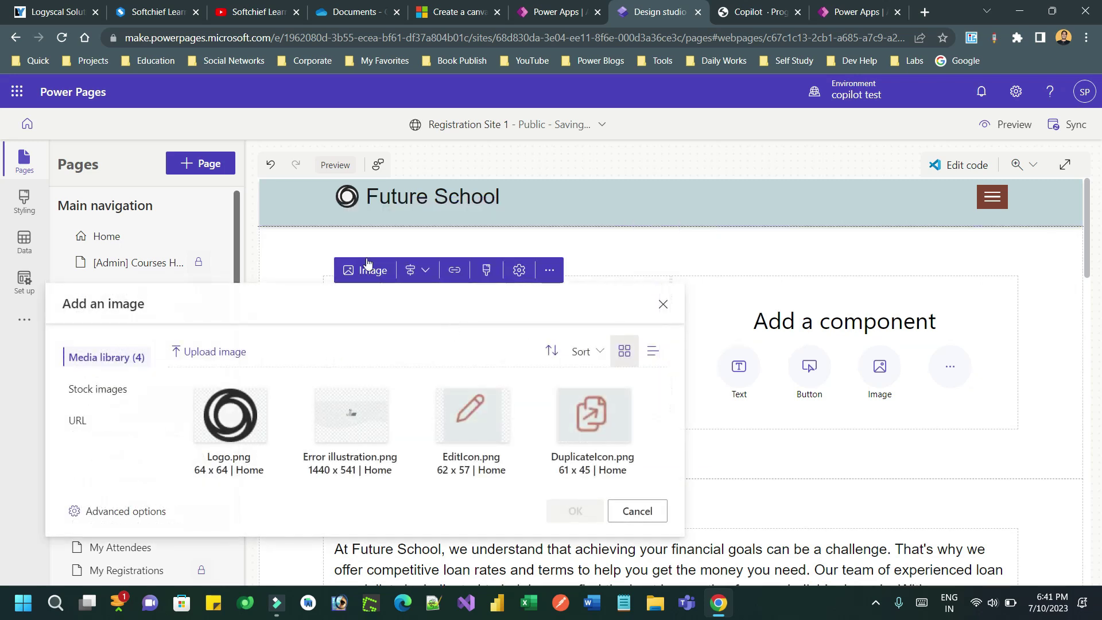
click(126, 390)
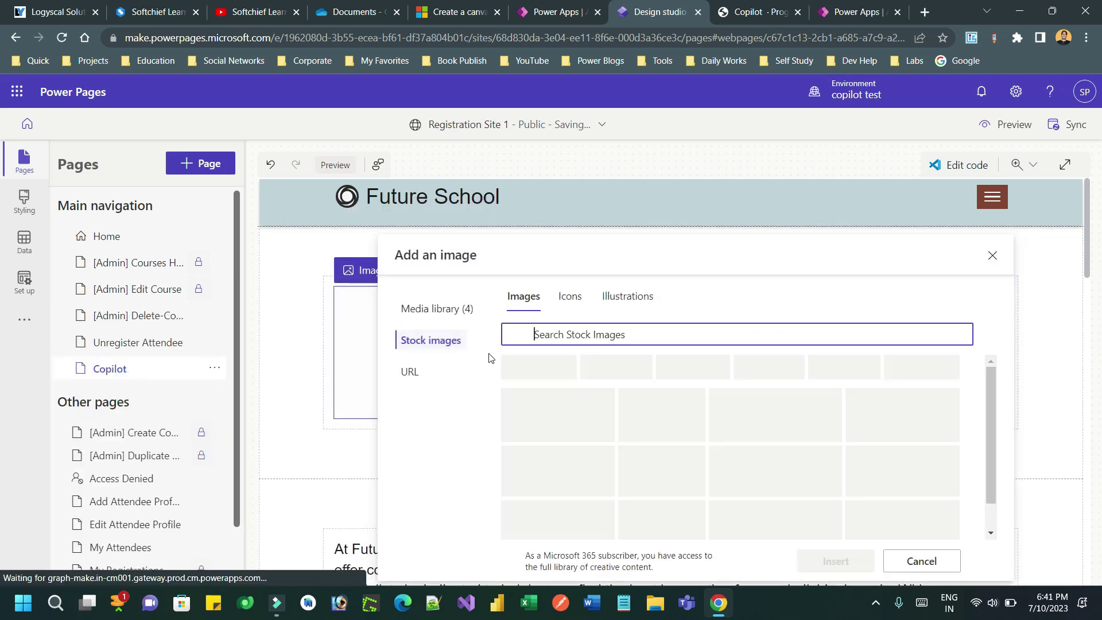
scroll(804, 442, down, 3)
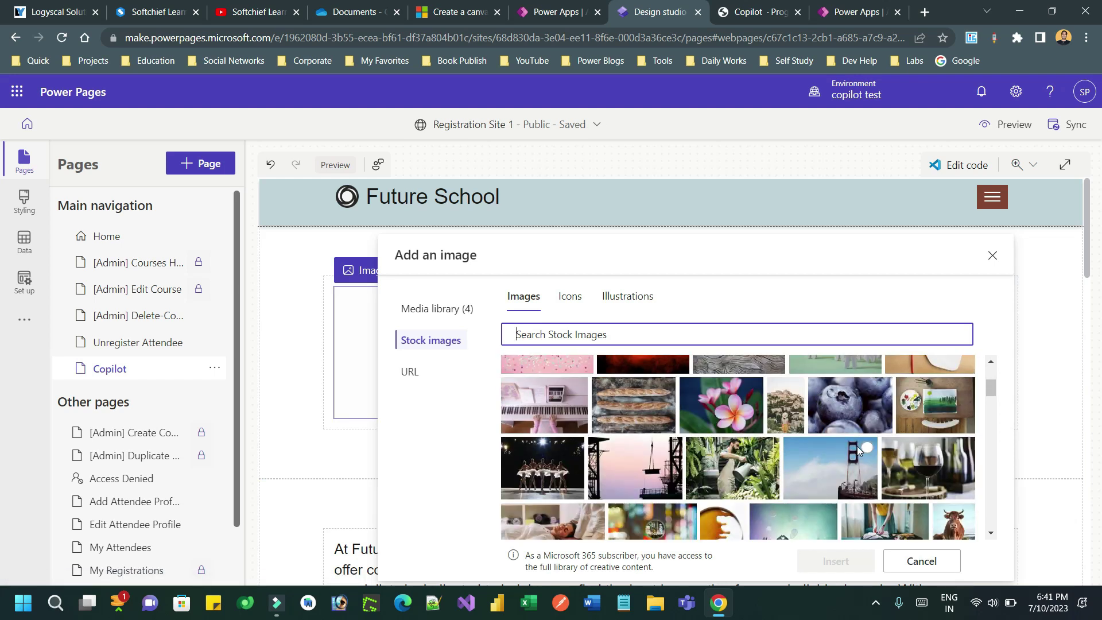
scroll(806, 447, down, 2)
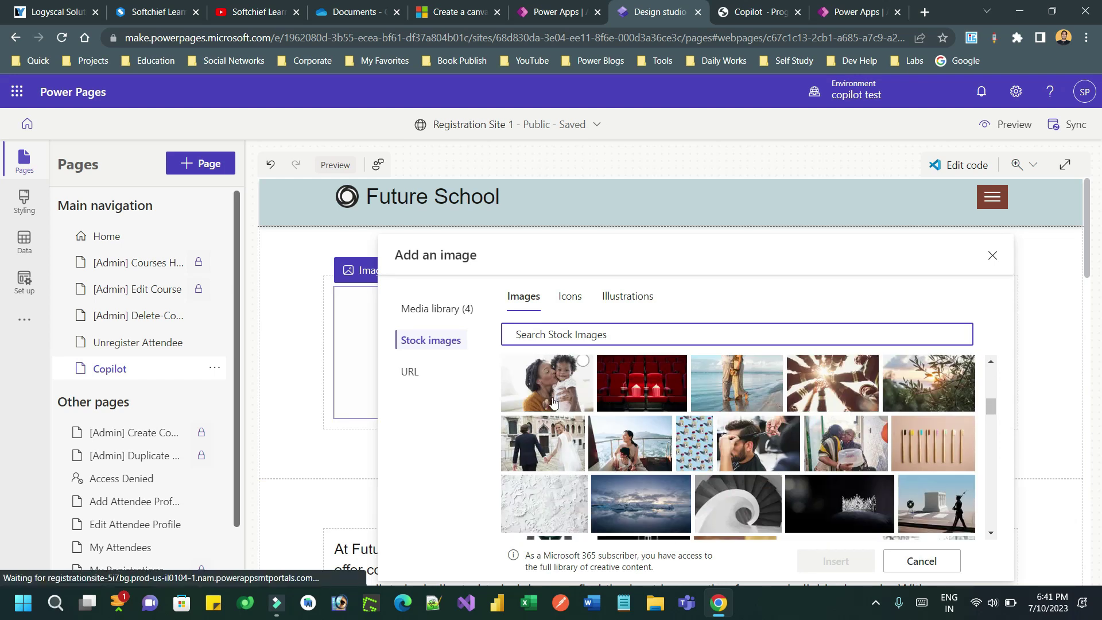
click(565, 383)
click(836, 561)
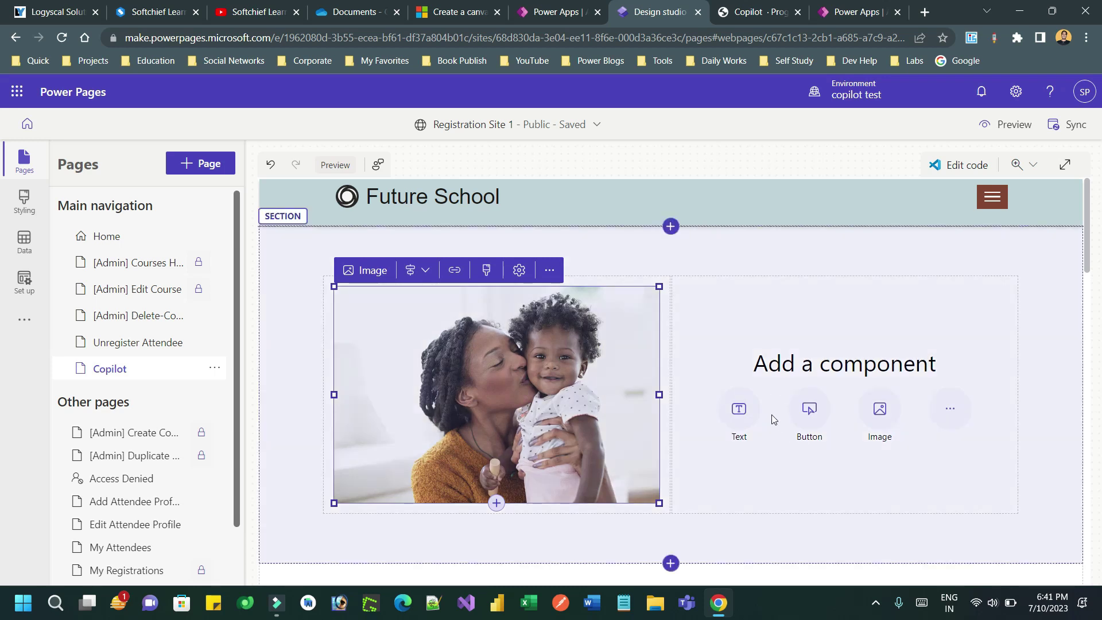
- Add a text block to the right column and select it
click(740, 408)
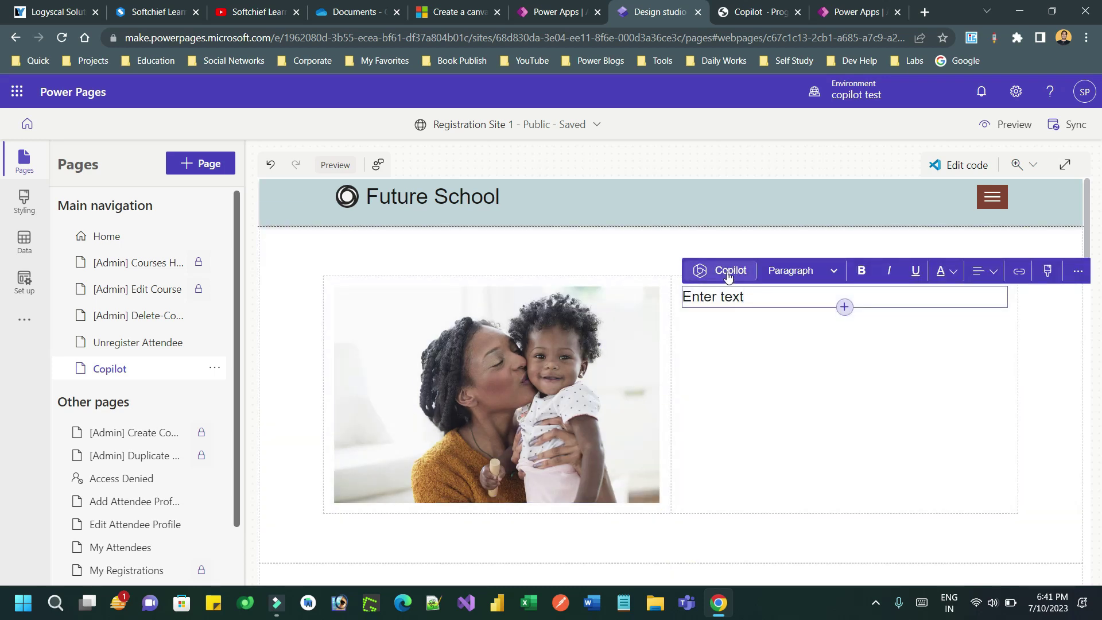
click(508, 332)
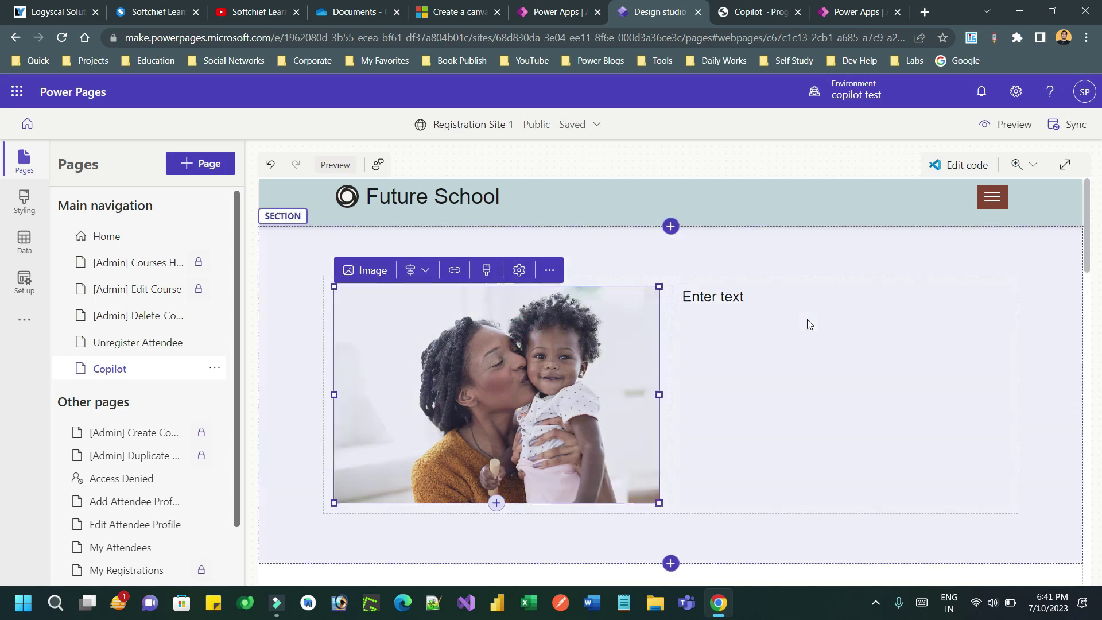
click(739, 310)
click(720, 296)
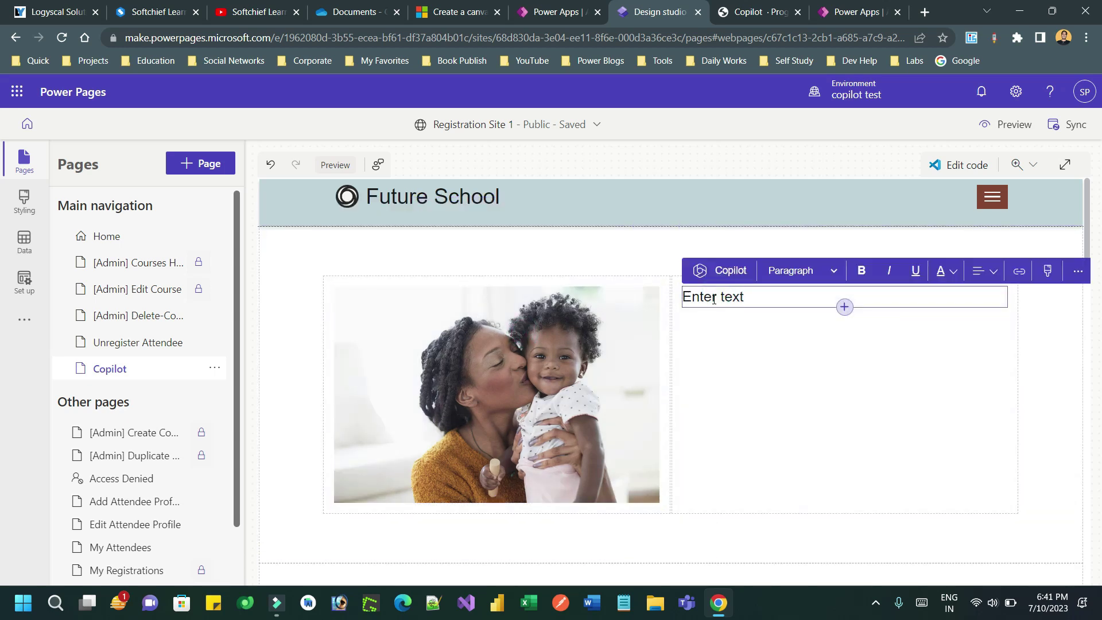
- Ask Copilot to write sample text about school business for the block
click(722, 271)
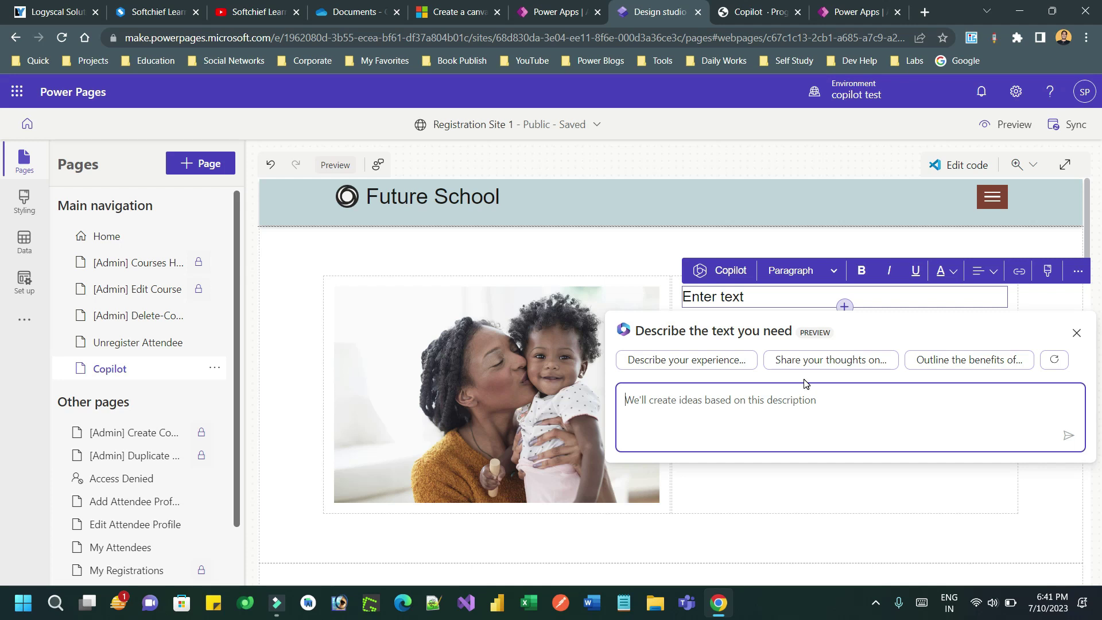
click(764, 394)
click(723, 394)
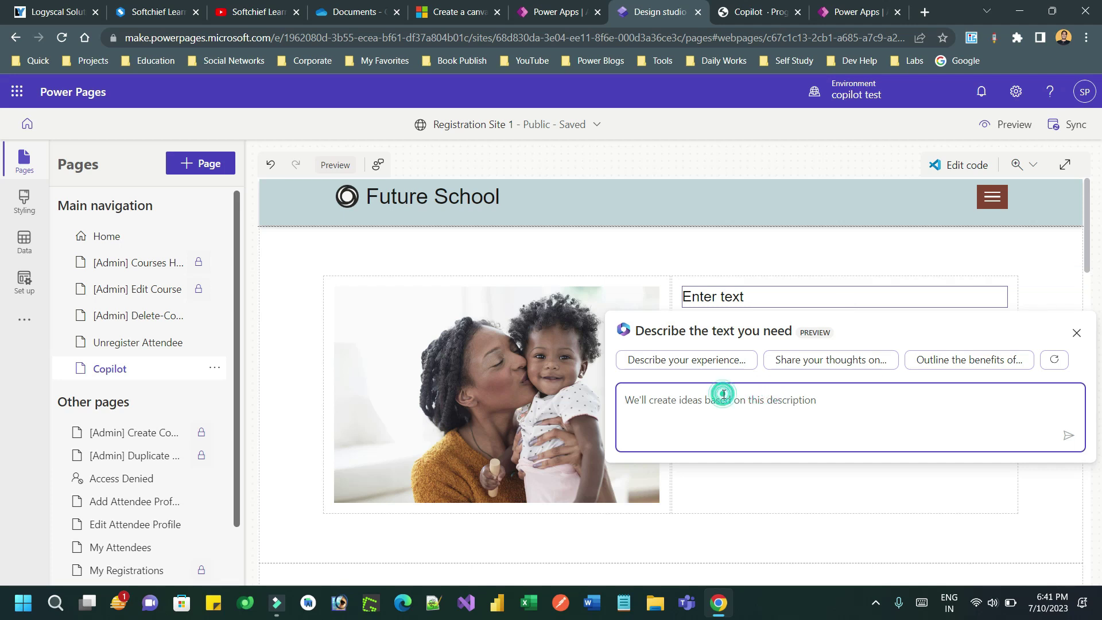
text(ex)
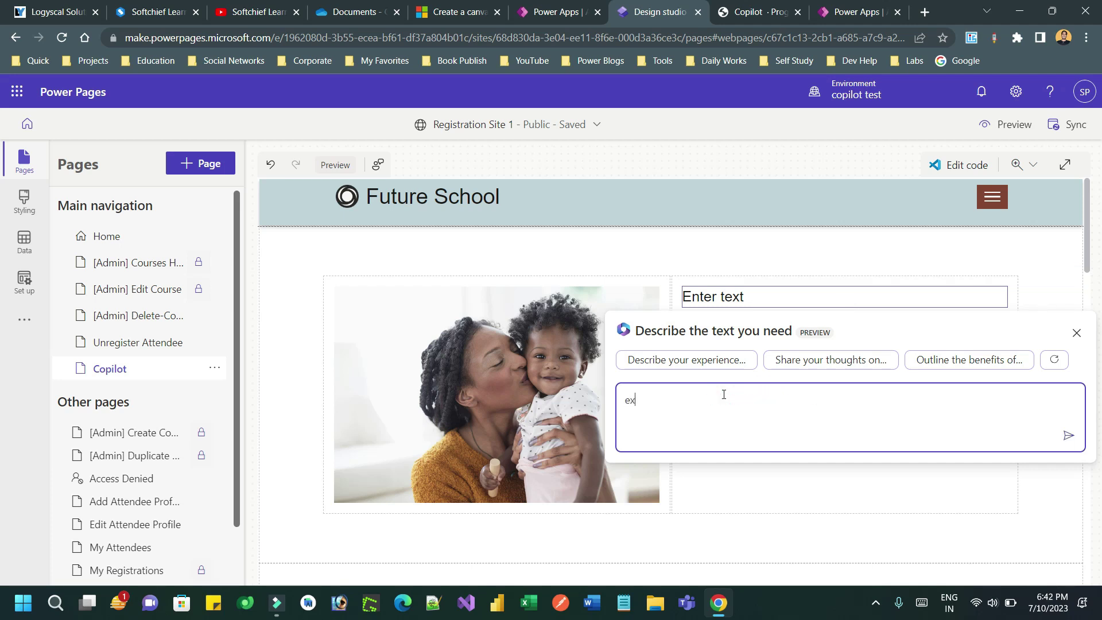
text(p)
double_click(636, 399)
text(samp)
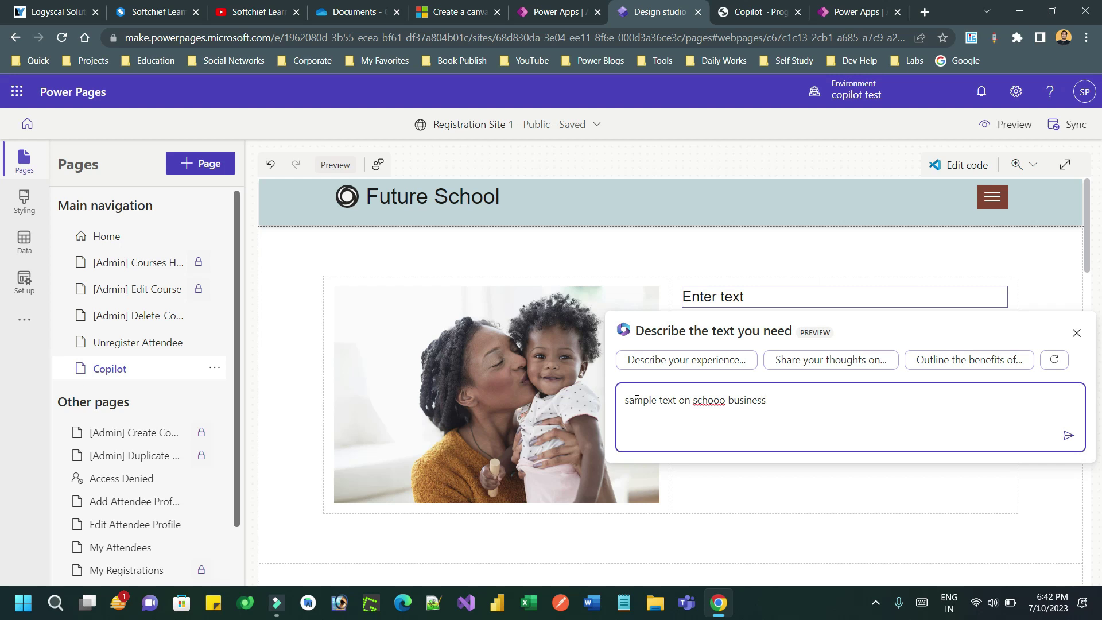
double_click(717, 400)
text(school)
click(1069, 435)
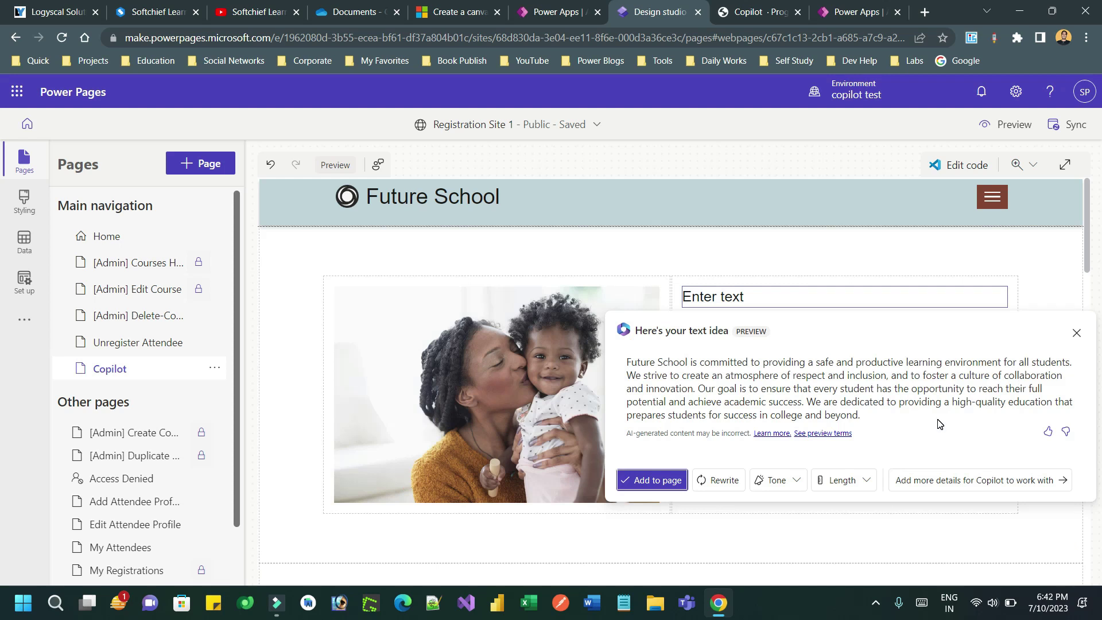
- Review the generated Future School paragraph and its length options, leaving it unchanged
drag(647, 362, 864, 389)
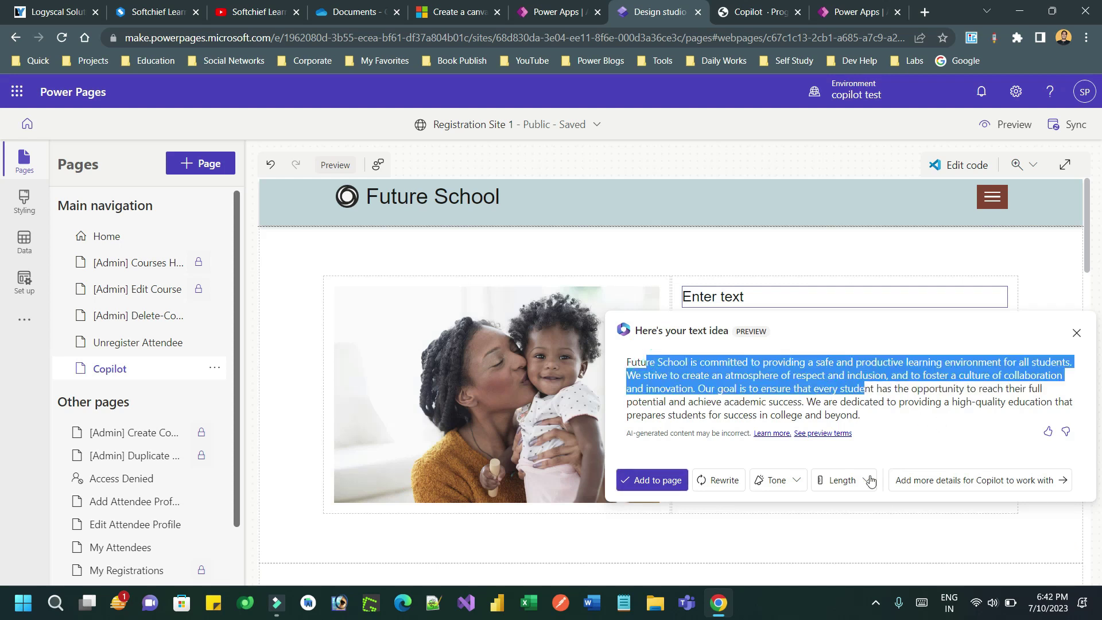
click(864, 488)
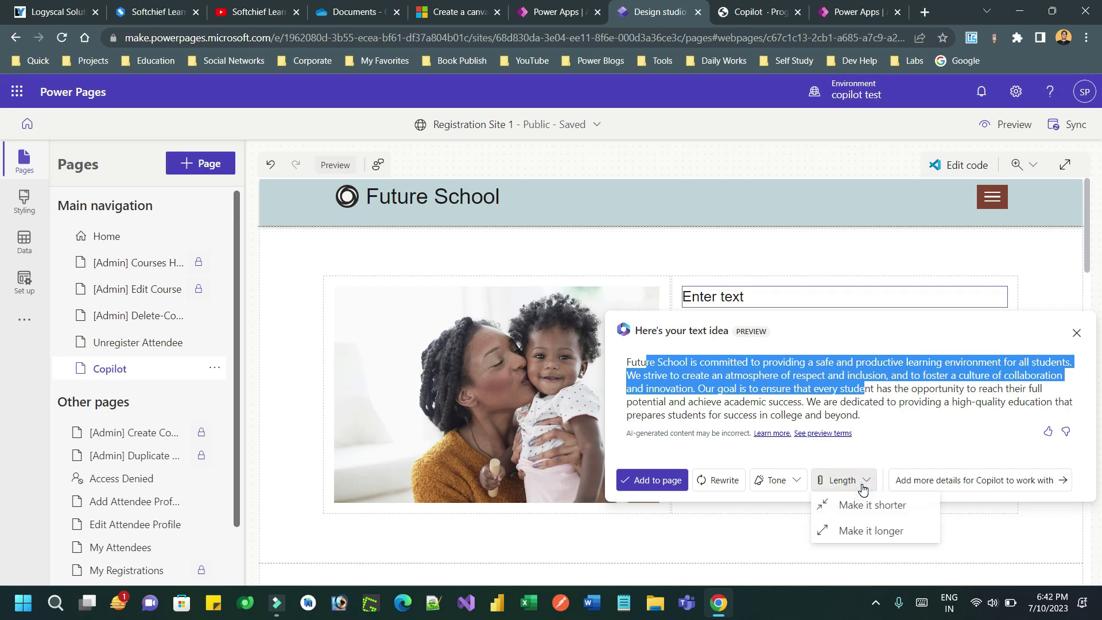
click(884, 397)
drag(679, 362, 935, 415)
click(928, 399)
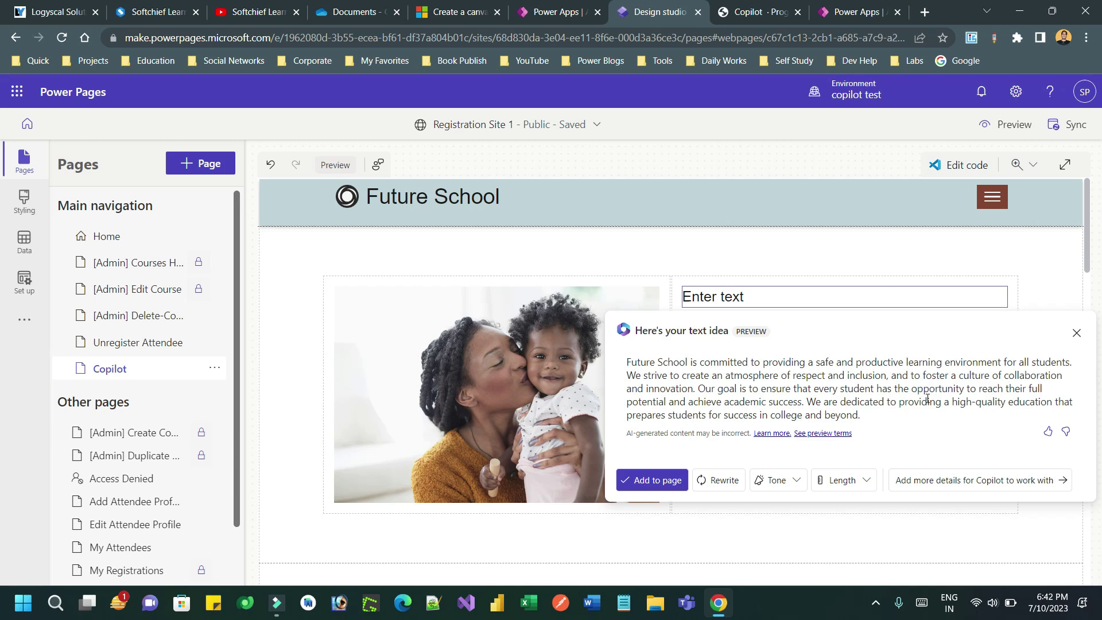
- Place the Copilot-generated Future School paragraph into the text block
click(652, 480)
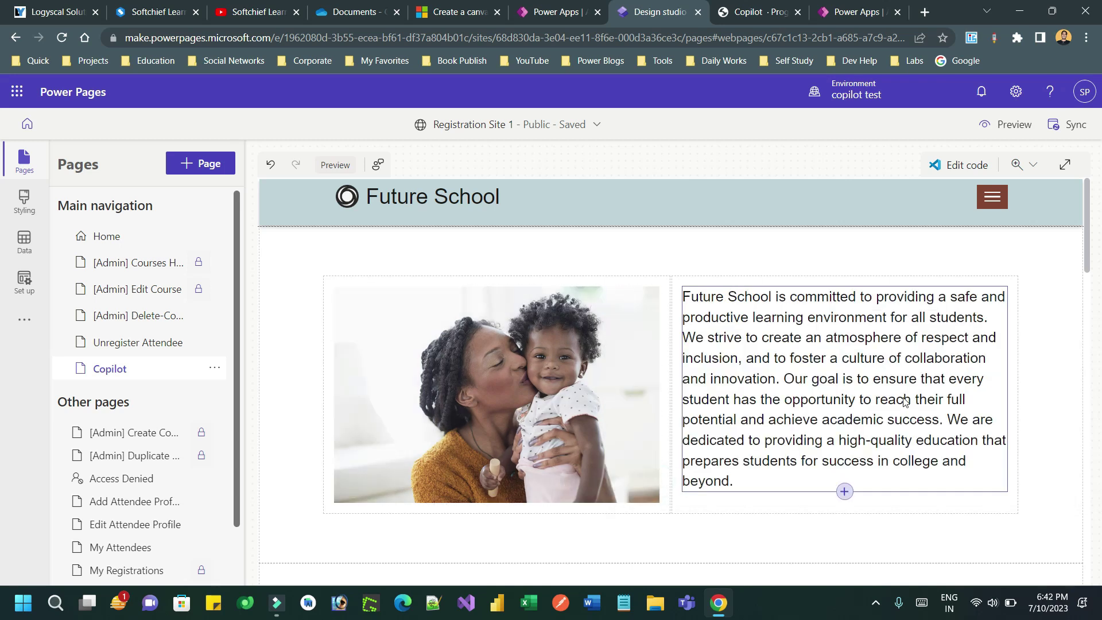
click(879, 339)
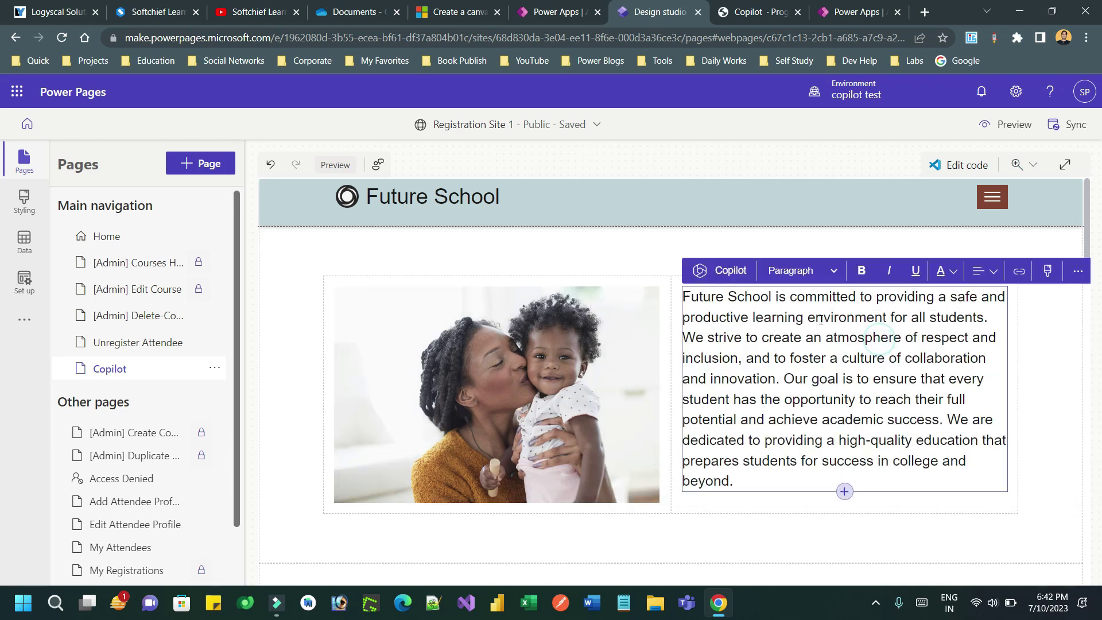
click(728, 271)
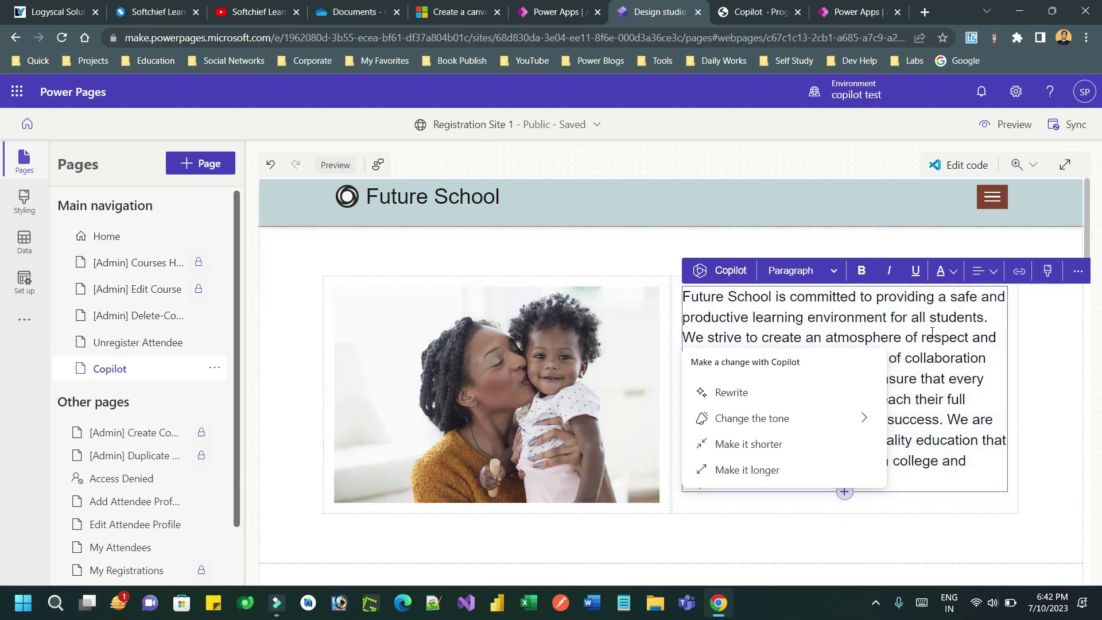
click(933, 324)
- Try Heading 1, Heading 3 and Subheading 1 styles, then settle on Paragraph
click(801, 270)
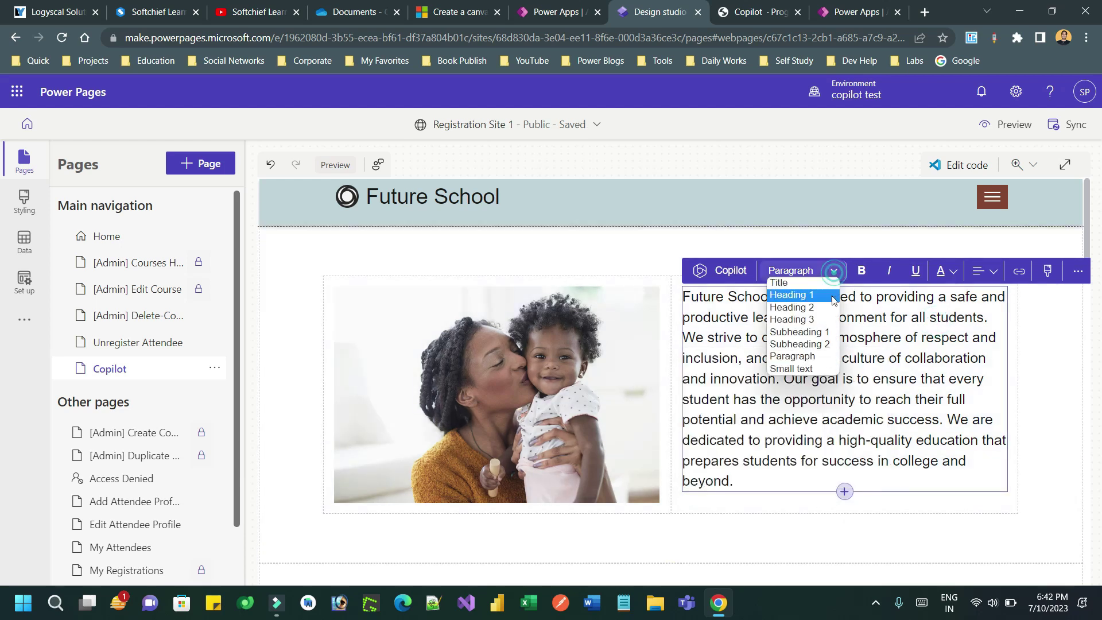
click(807, 358)
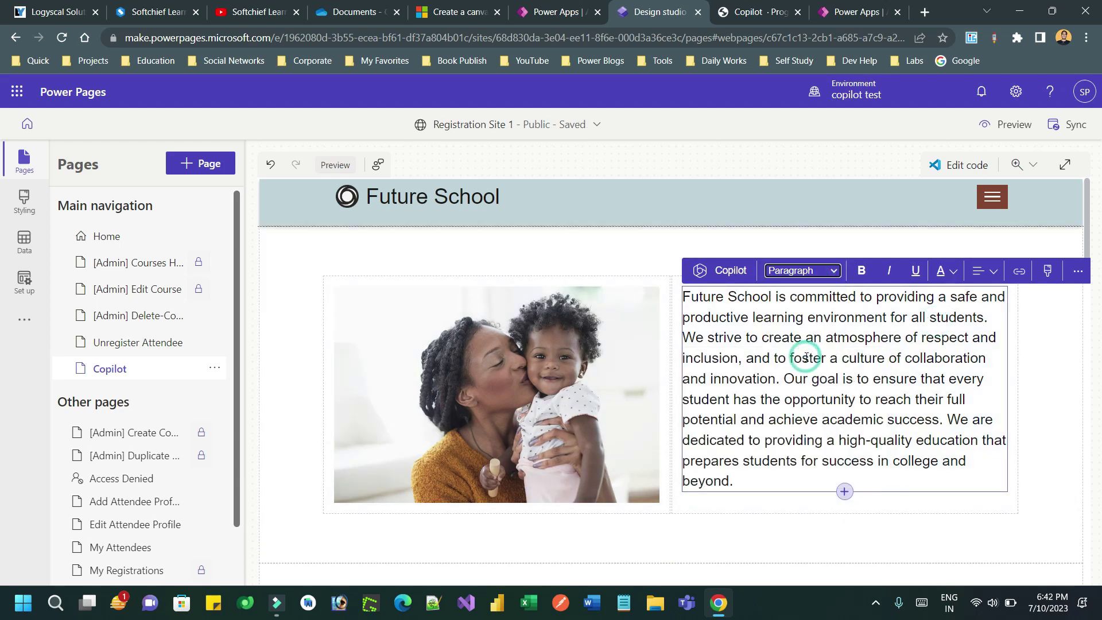
click(834, 272)
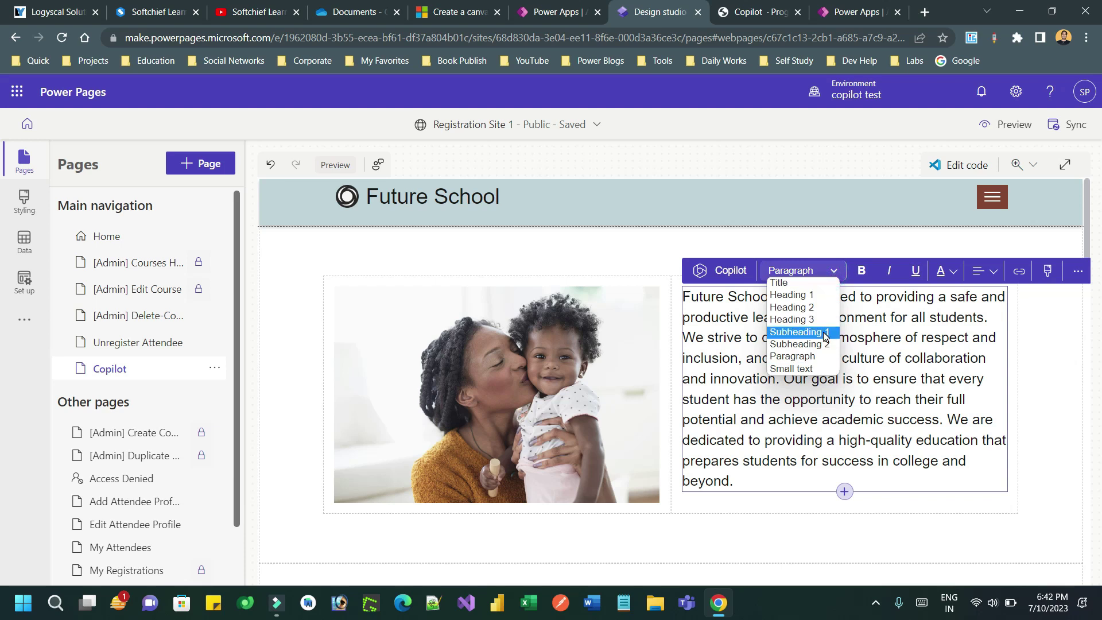
click(815, 299)
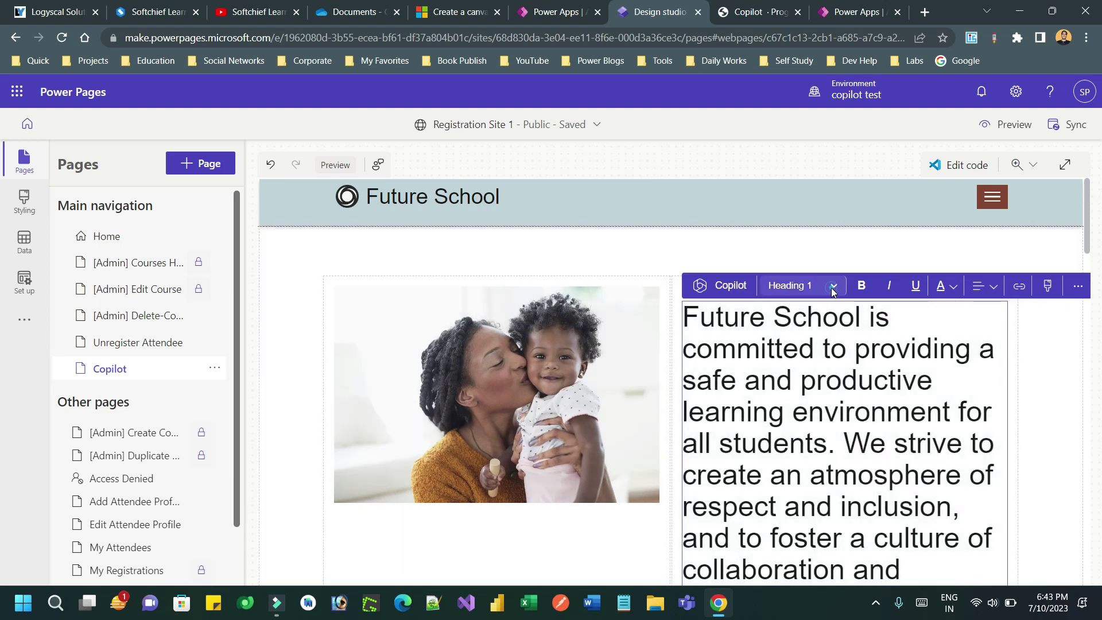
click(833, 288)
click(825, 332)
click(831, 285)
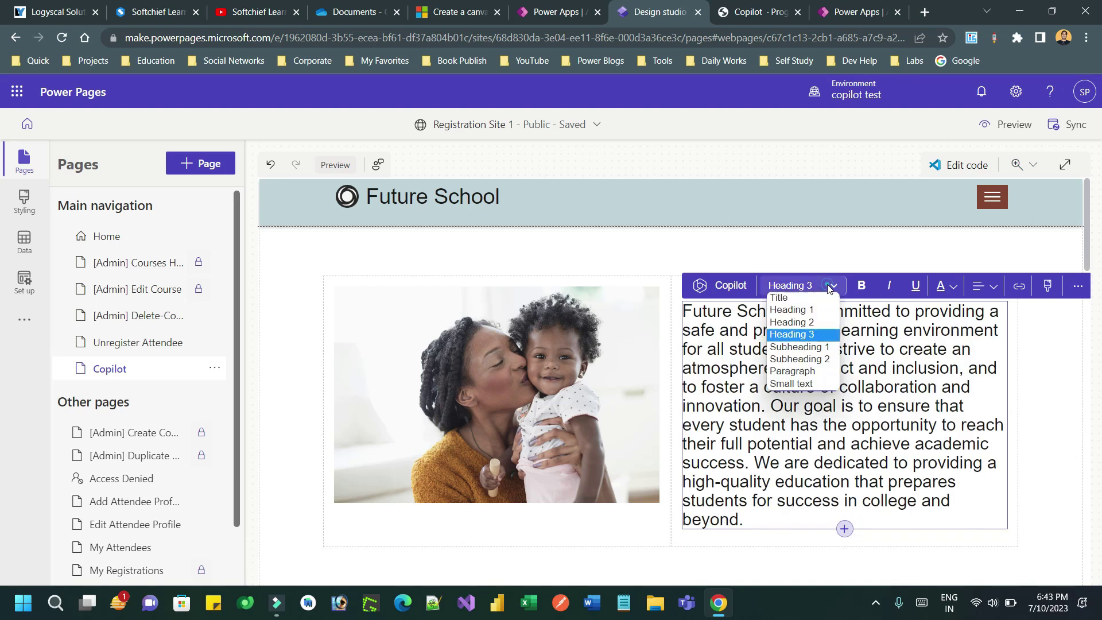
click(825, 348)
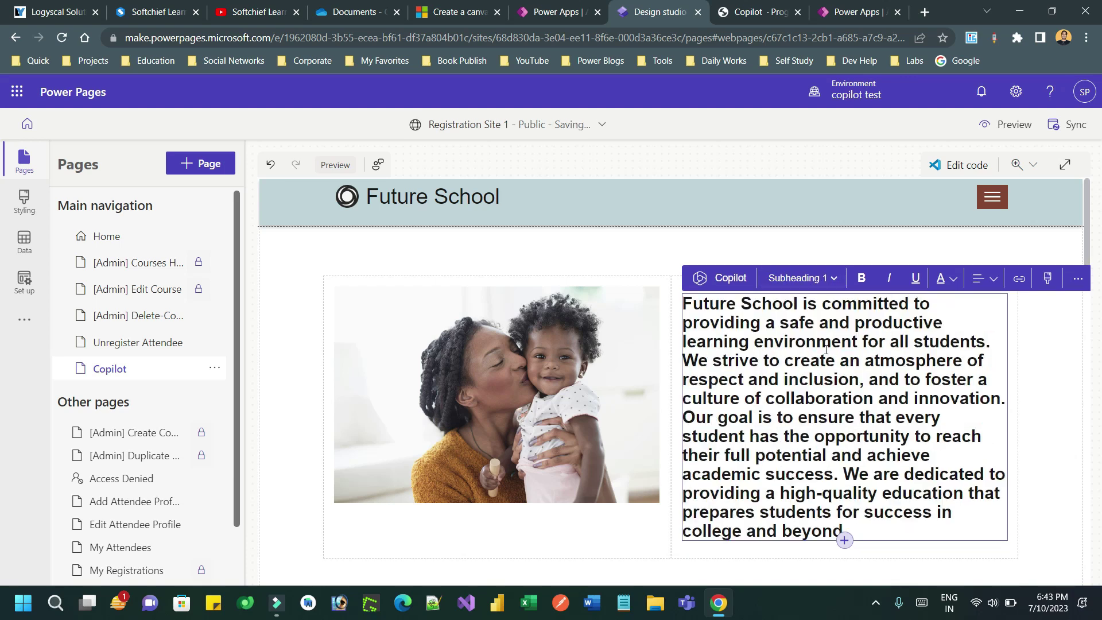
click(833, 278)
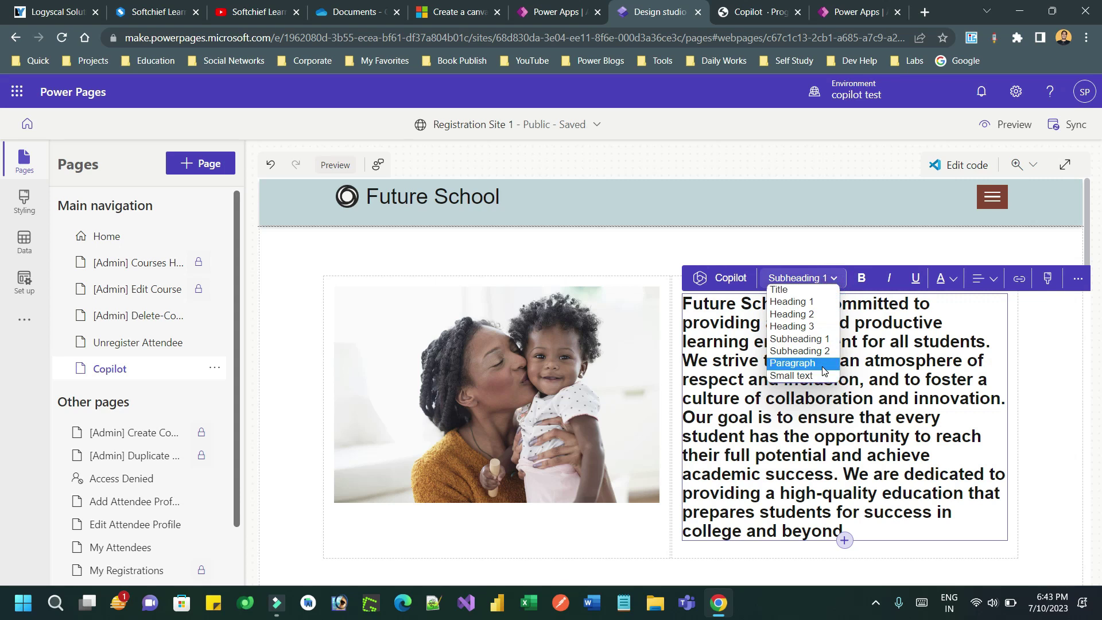
click(822, 366)
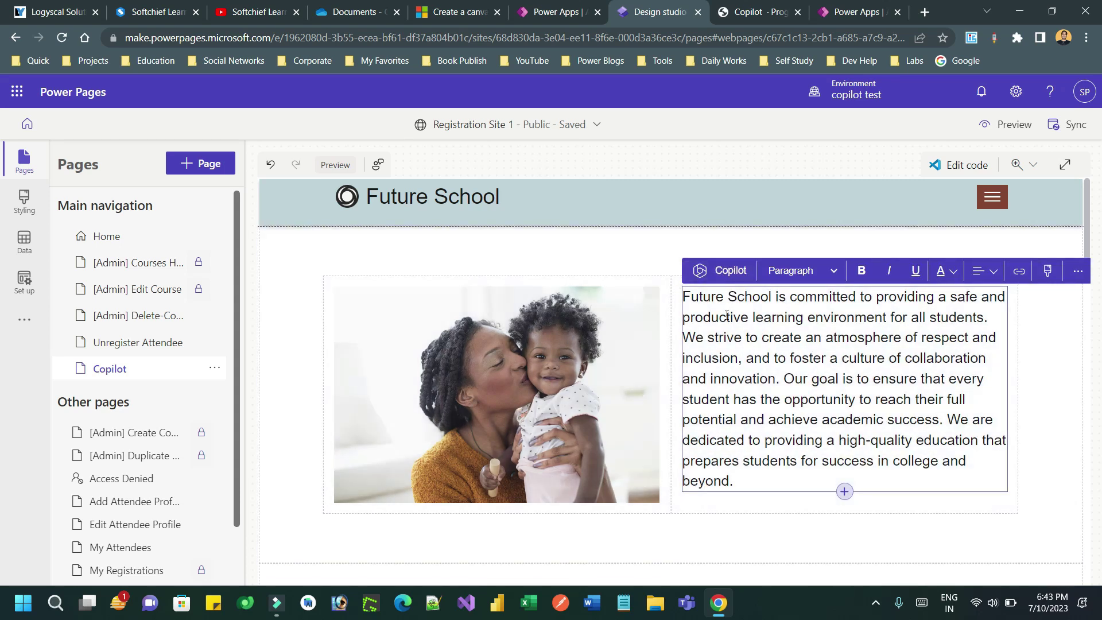
- Add a new one-column section below the description
scroll(728, 317, down, 2)
scroll(728, 317, down, 4)
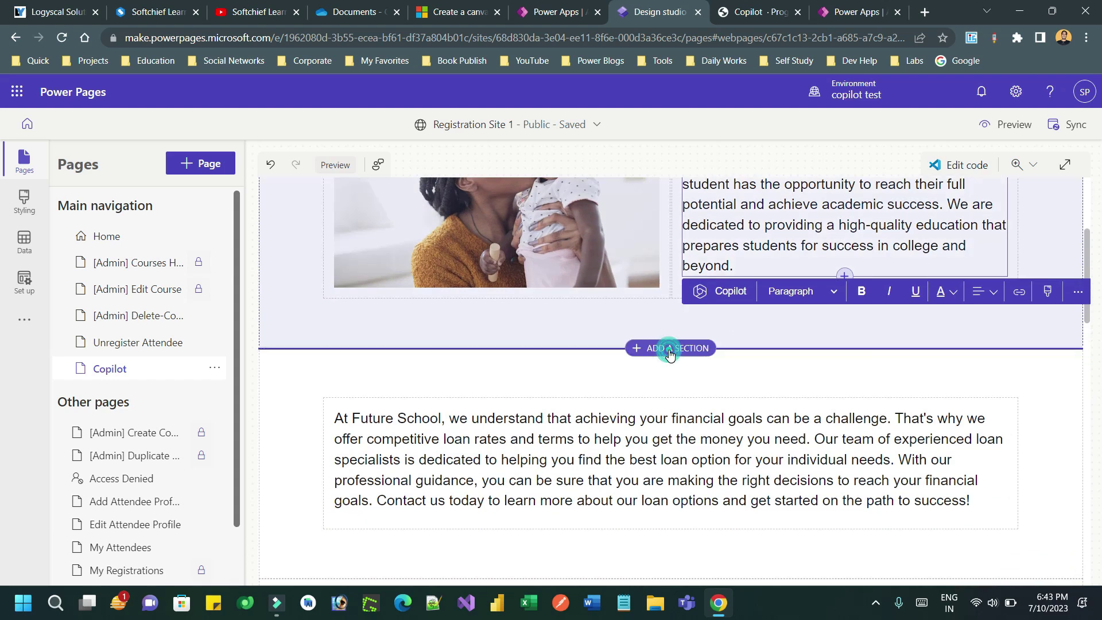
click(669, 348)
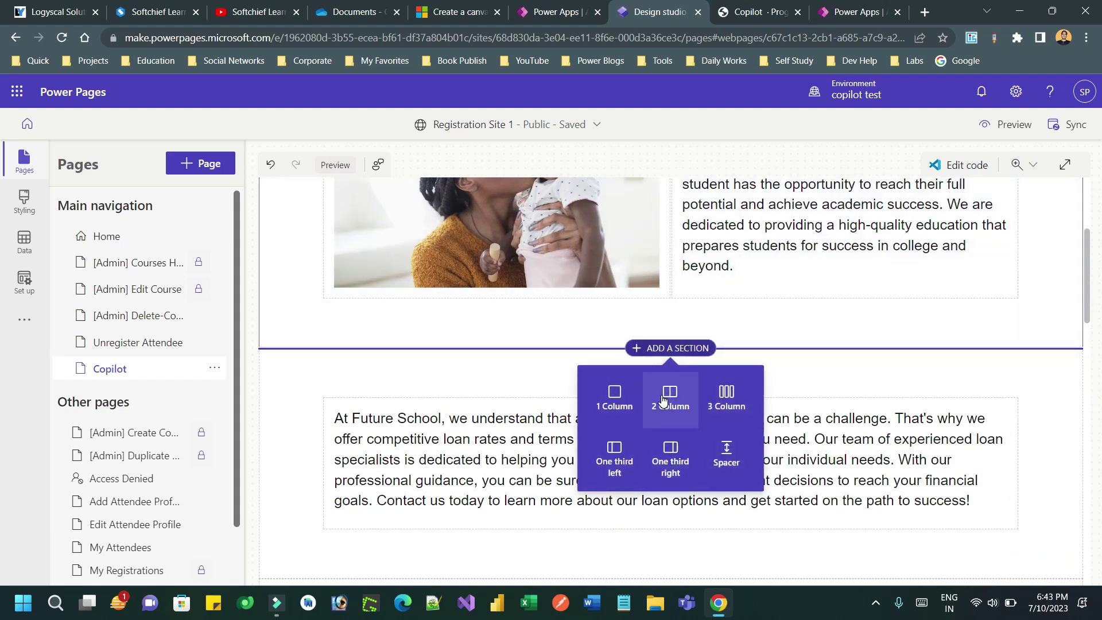
click(633, 402)
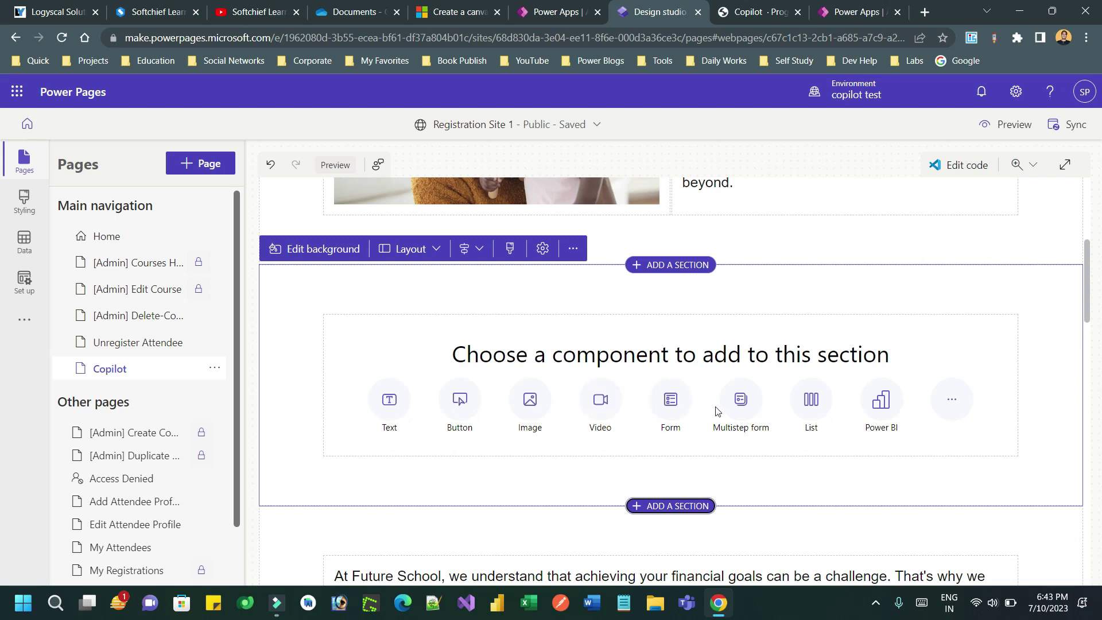
- Add a Form and have Copilot generate it from 'student registration form'
click(671, 401)
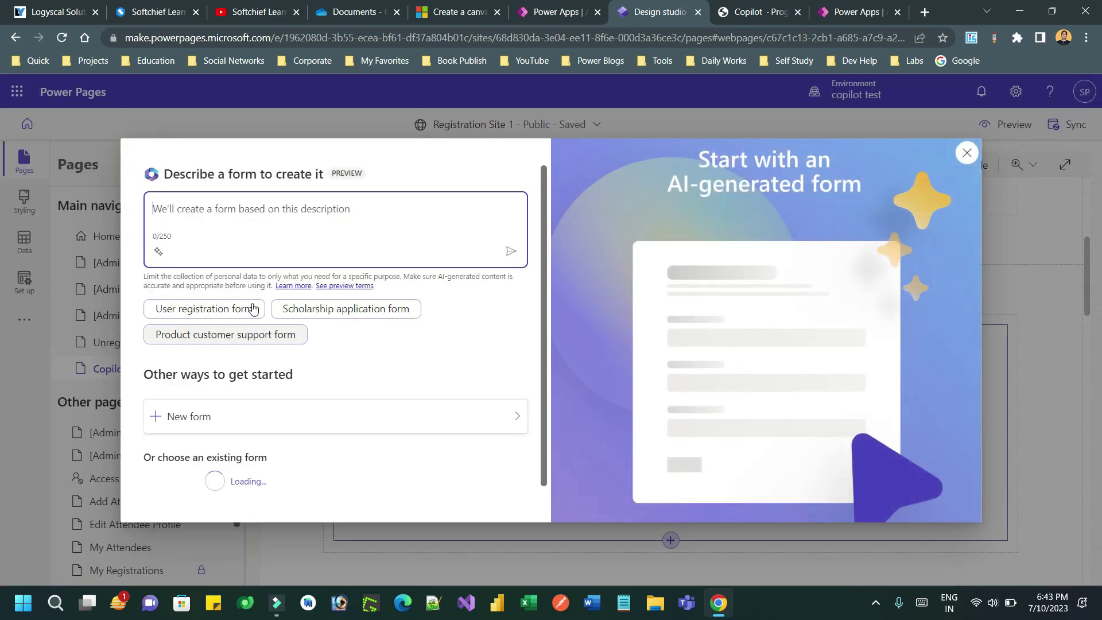
click(223, 214)
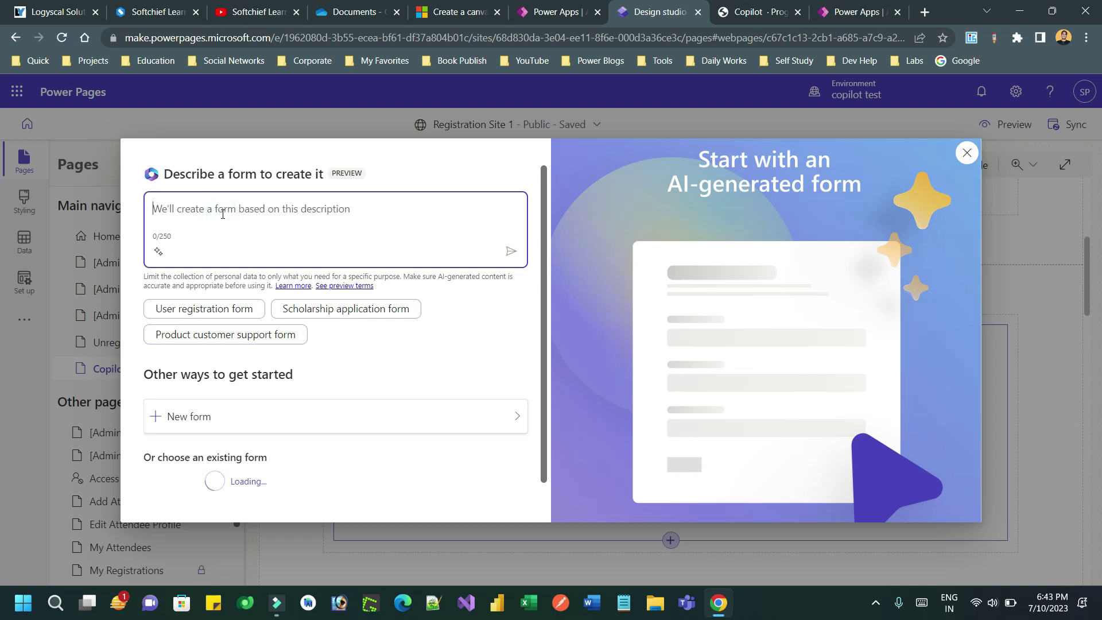
text(student )
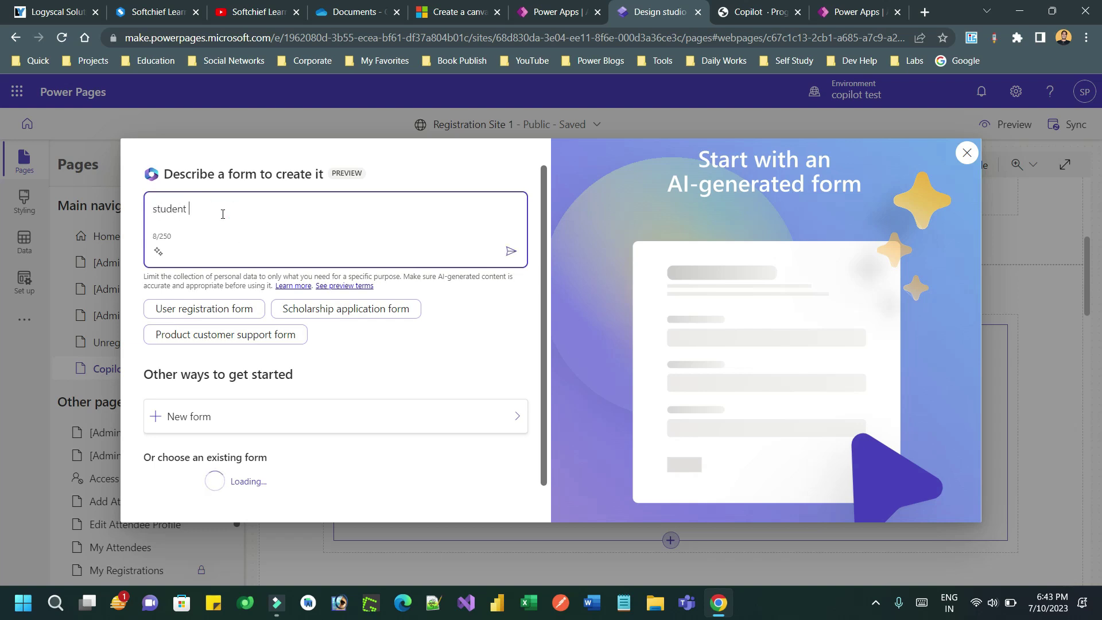
text(registrat)
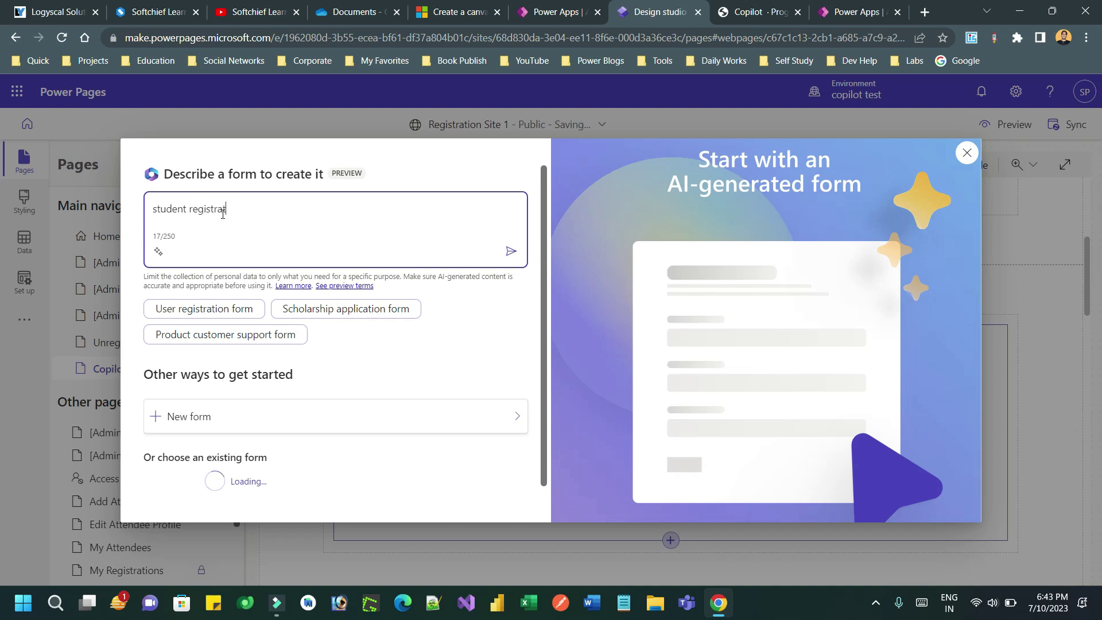
text(ion form)
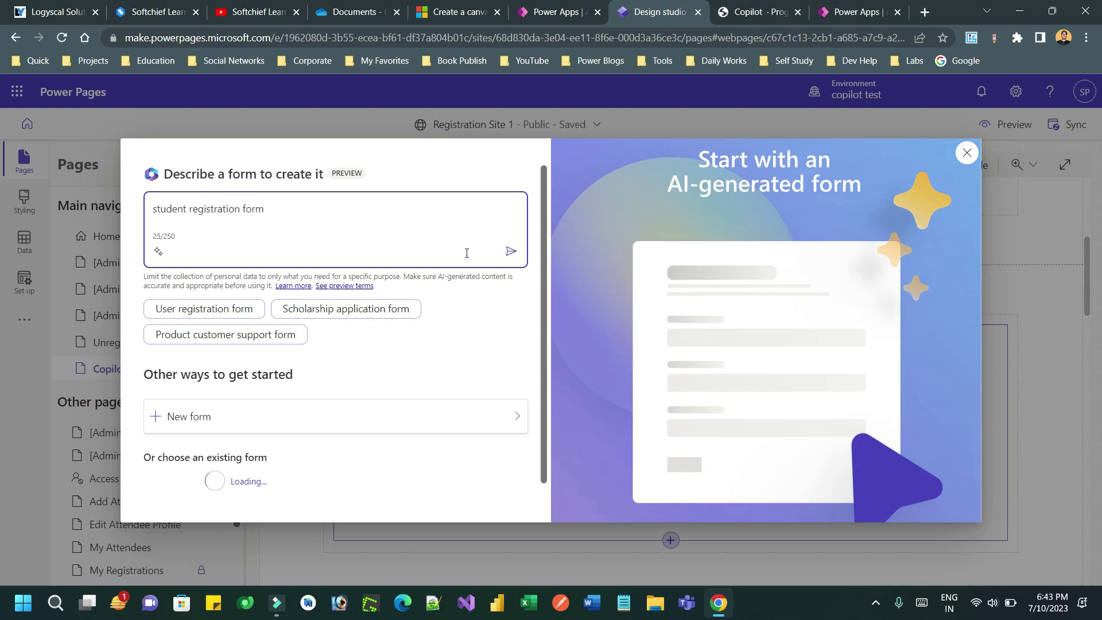
click(508, 253)
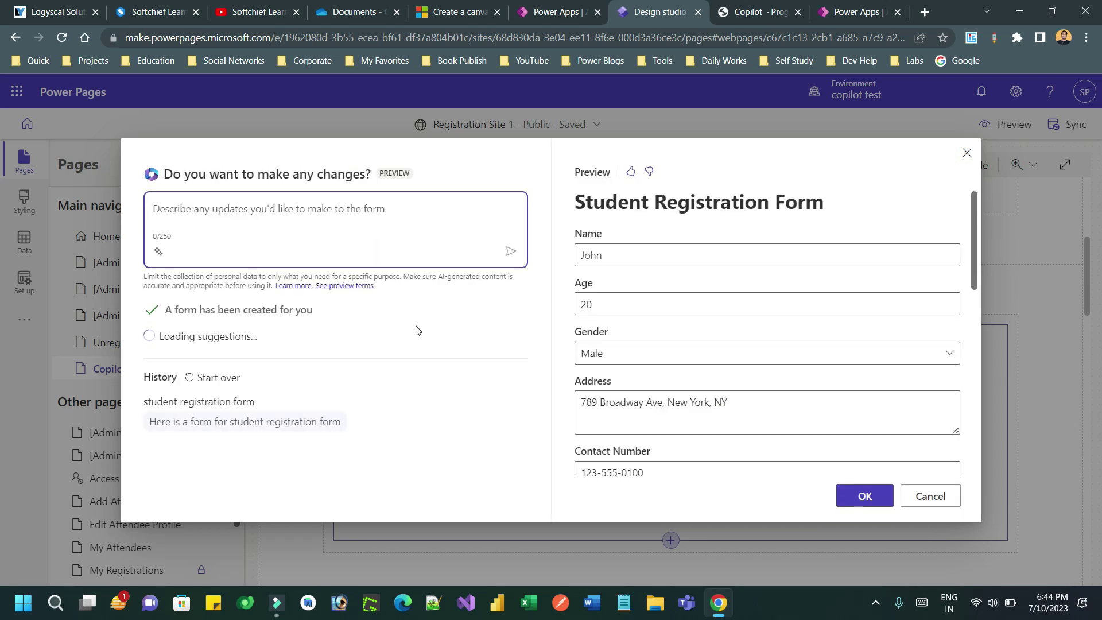
- Review the generated Student Registration Form's name, age, gender, fees, status and date fields
scroll(801, 304, down, 1)
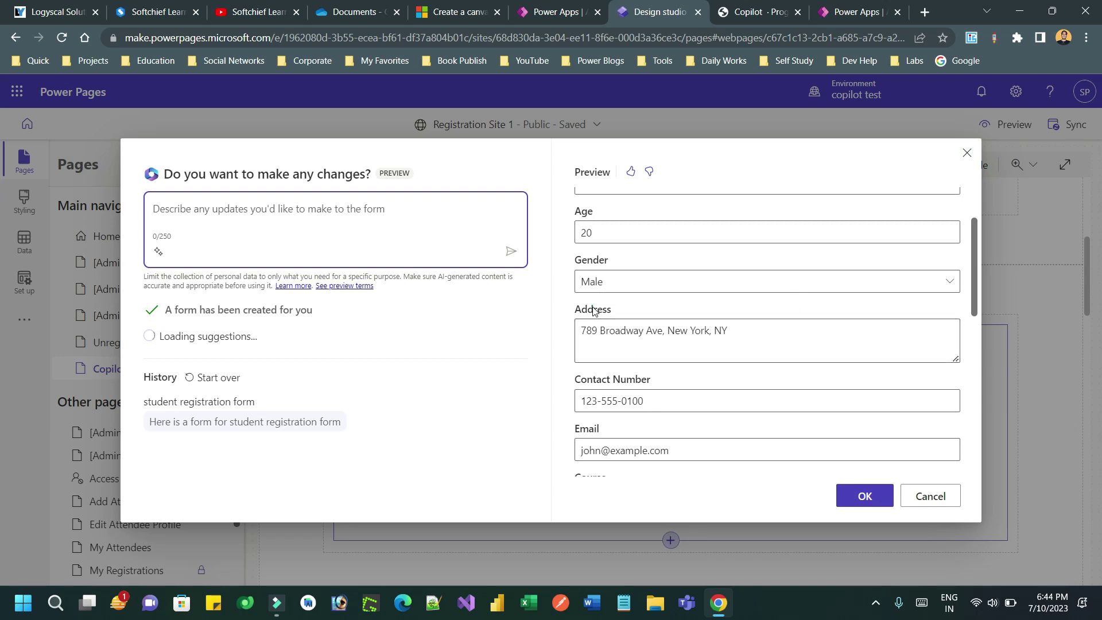
drag(719, 319, 594, 310)
scroll(577, 290, up, 1)
click(576, 288)
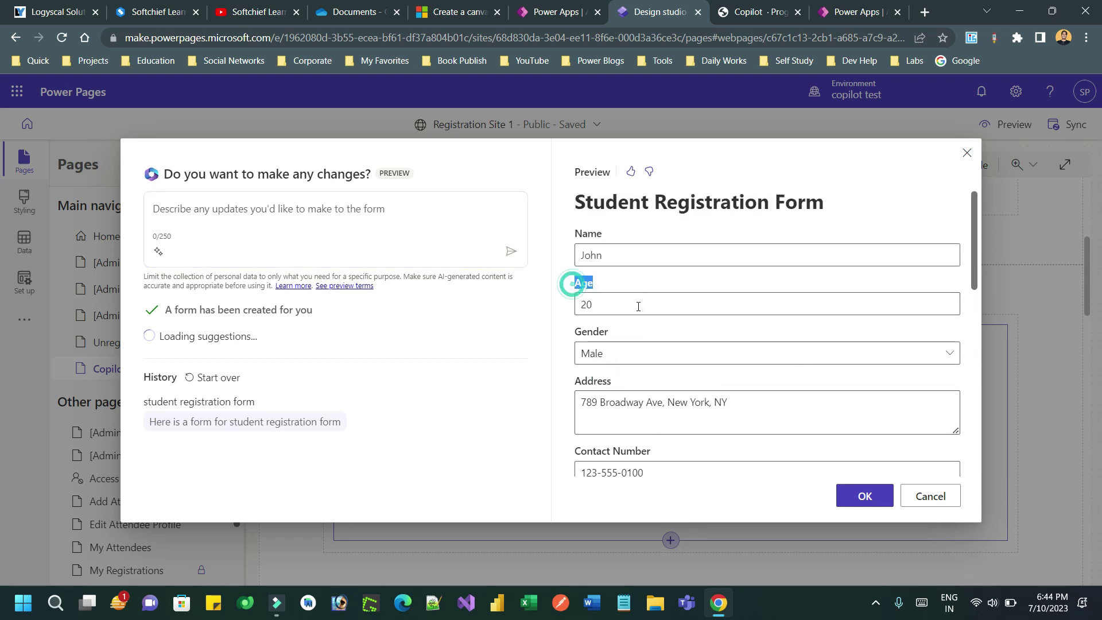
scroll(635, 310, down, 5)
scroll(660, 321, down, 2)
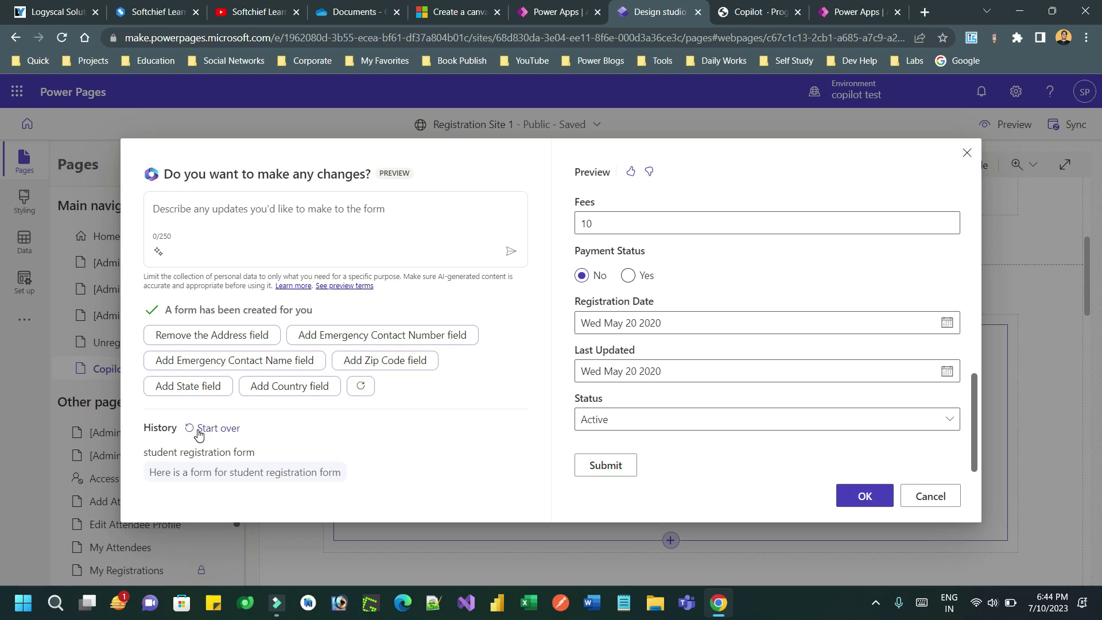
drag(279, 471, 406, 462)
click(405, 461)
drag(234, 479, 339, 472)
click(394, 465)
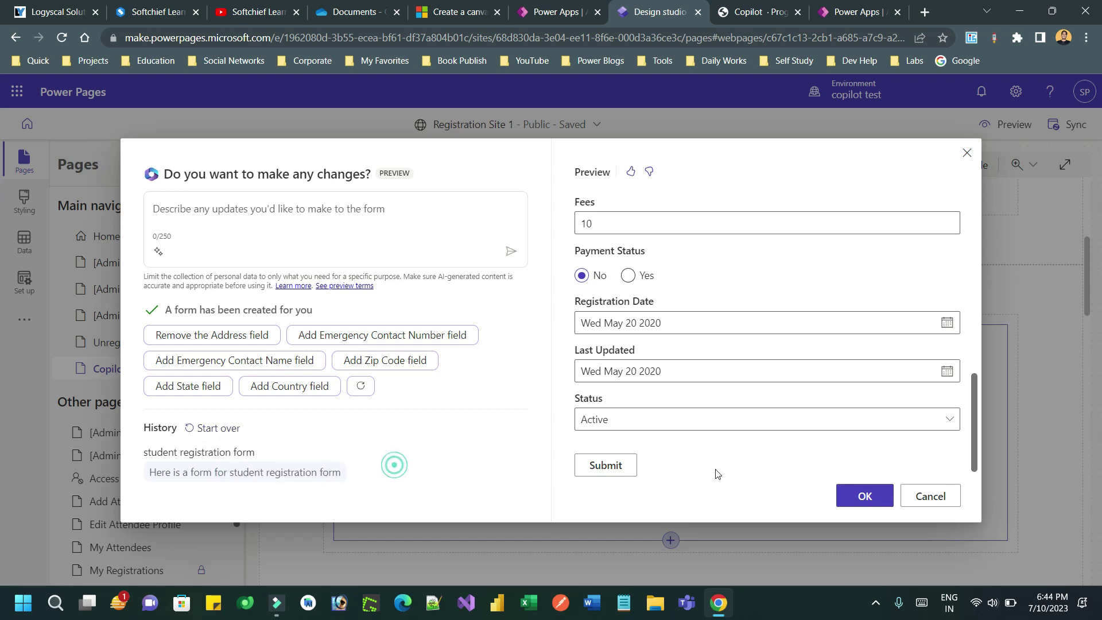
- Accept the generated registration form so it is added to the new section
click(864, 495)
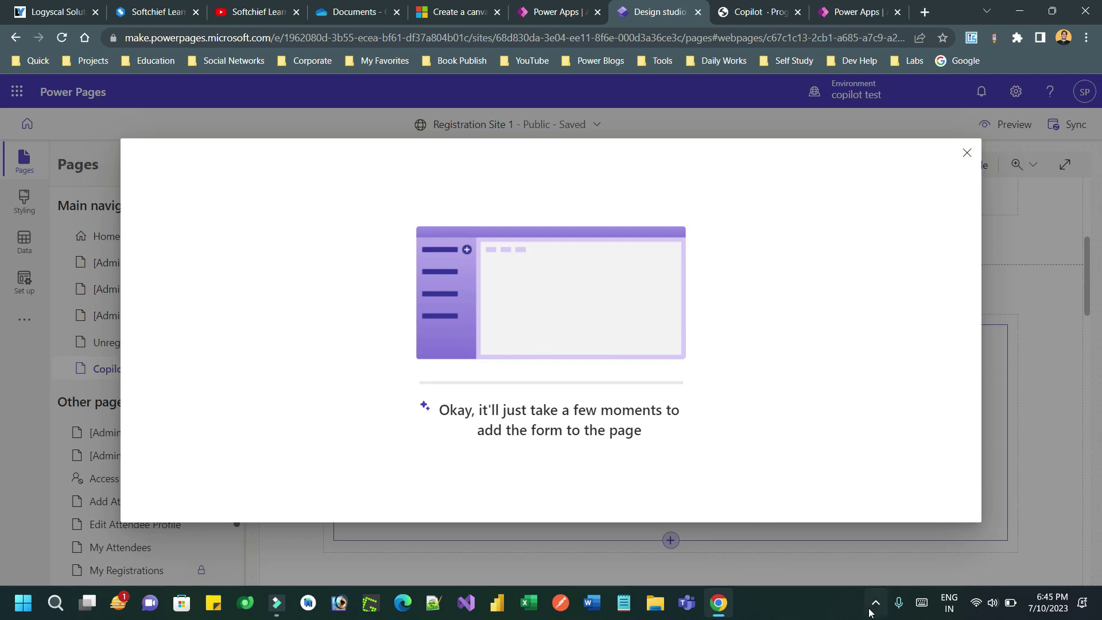
click(816, 613)
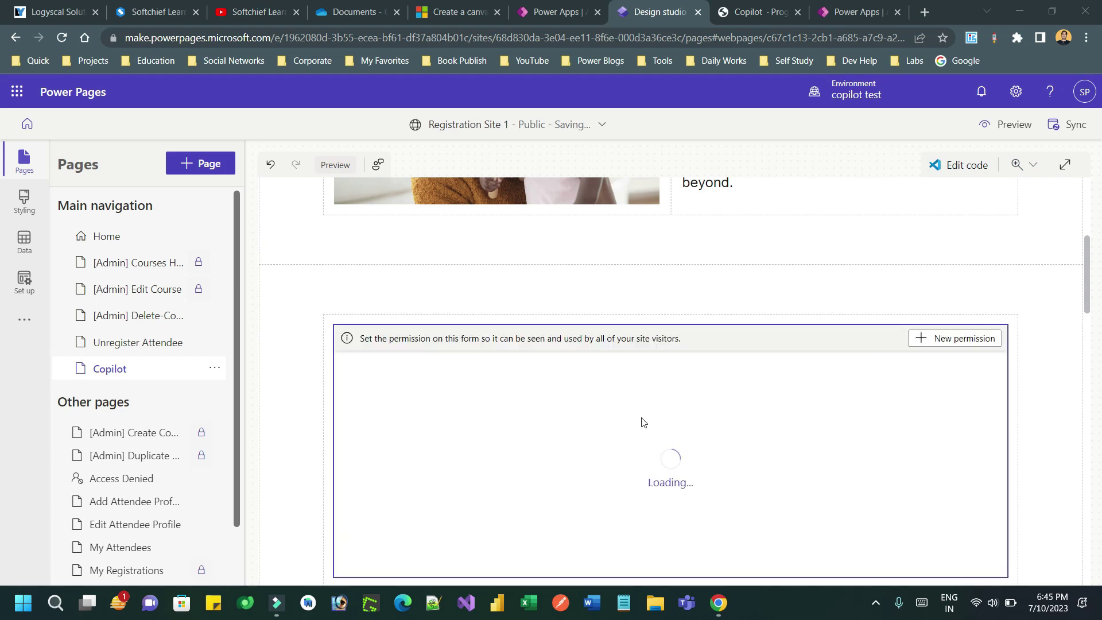
click(1010, 125)
click(1007, 165)
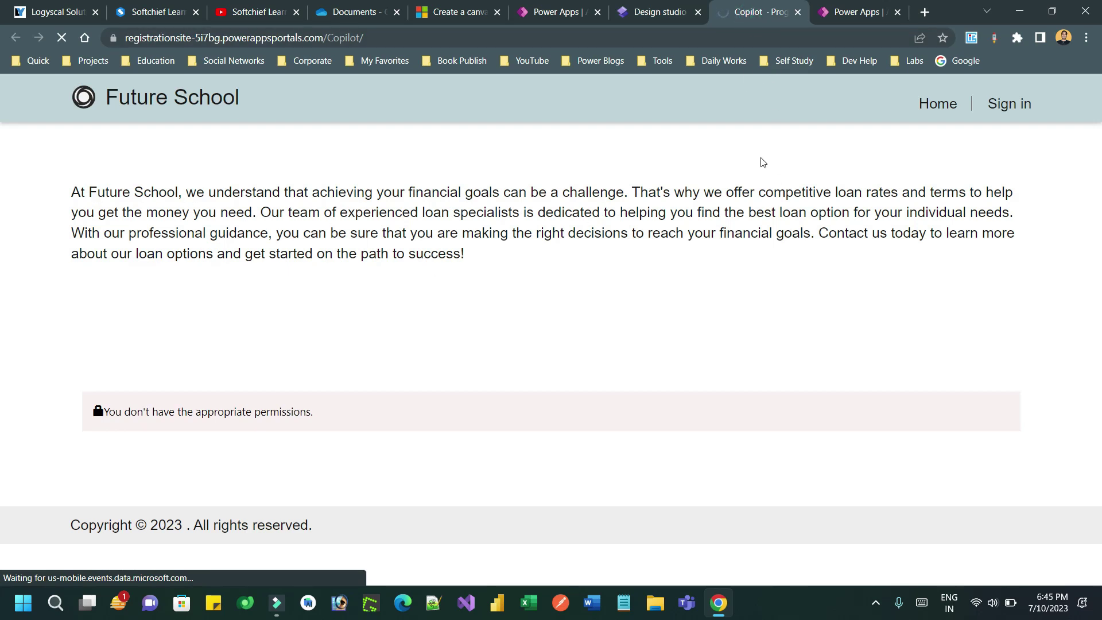
click(661, 13)
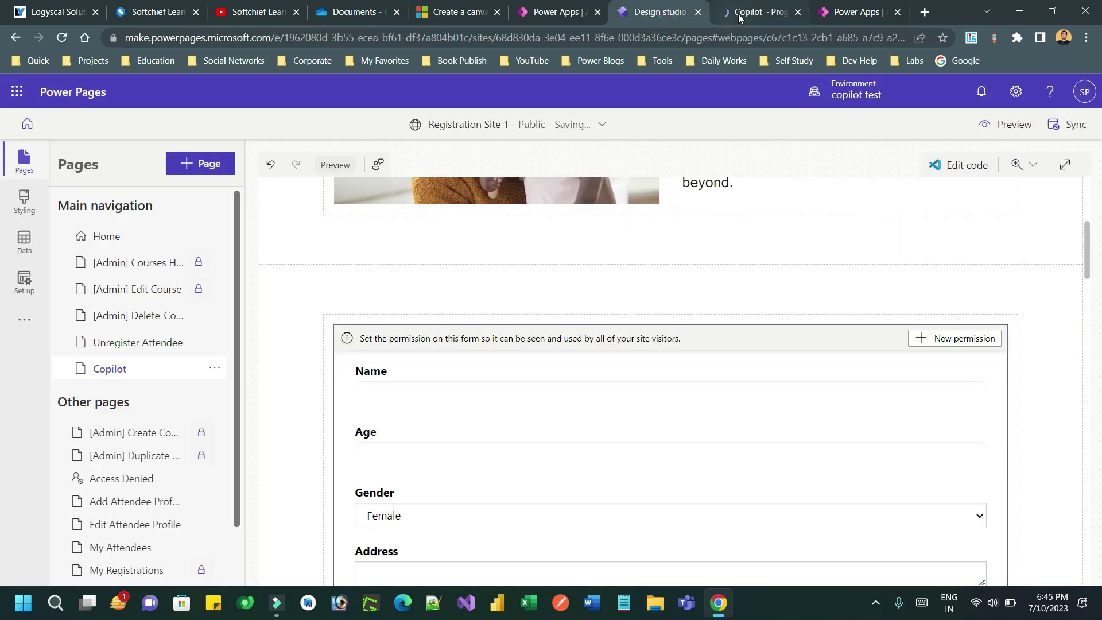
click(747, 13)
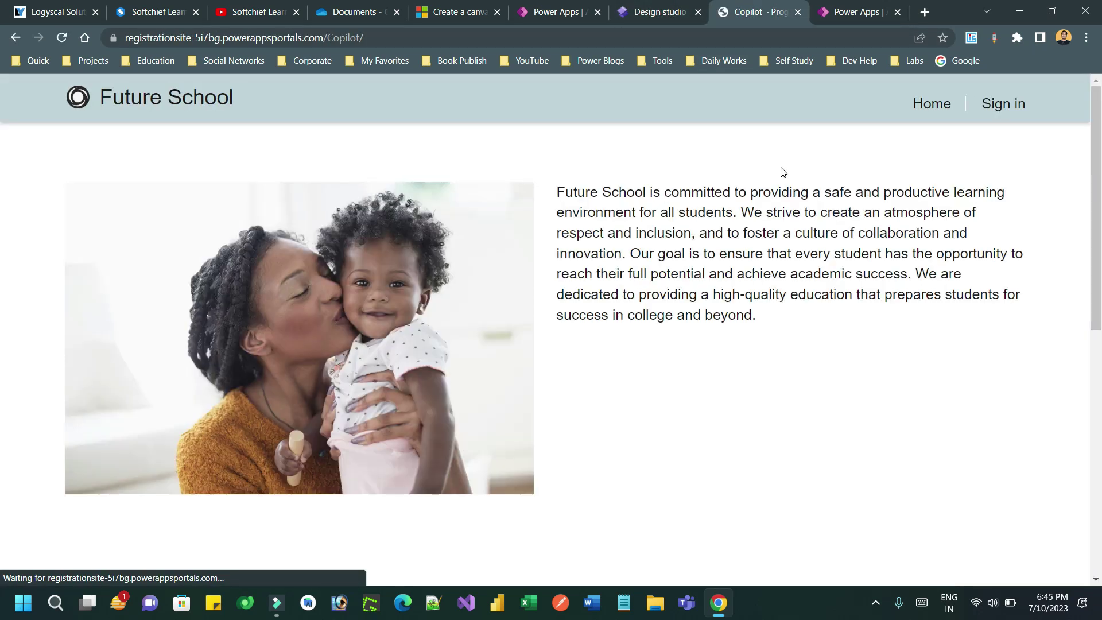
drag(597, 190, 913, 294)
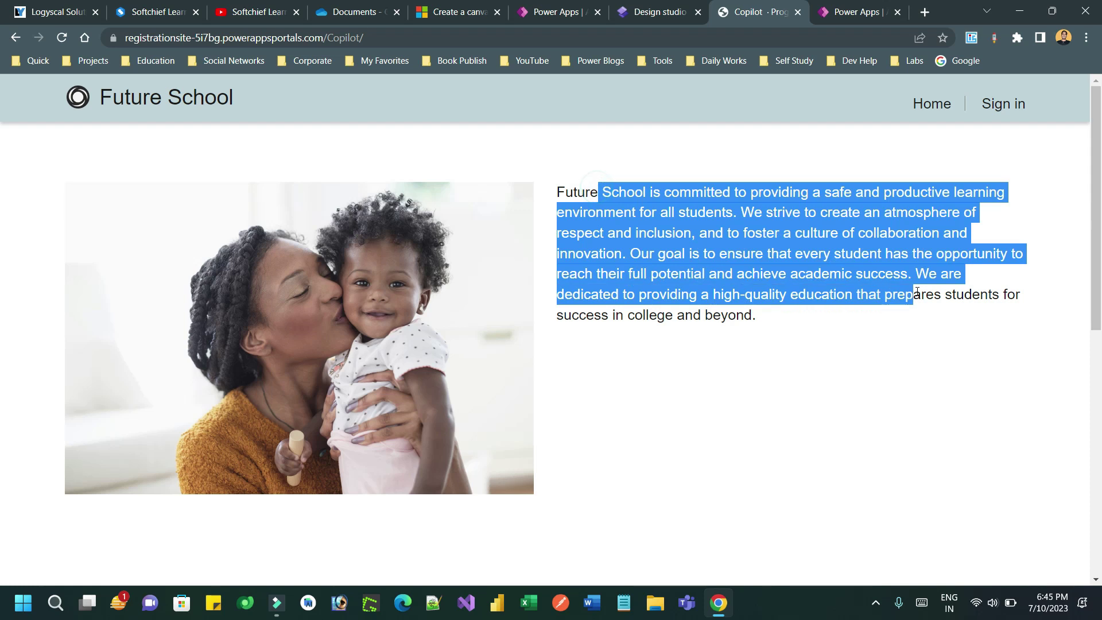
click(915, 253)
scroll(934, 248, down, 6)
scroll(933, 249, down, 3)
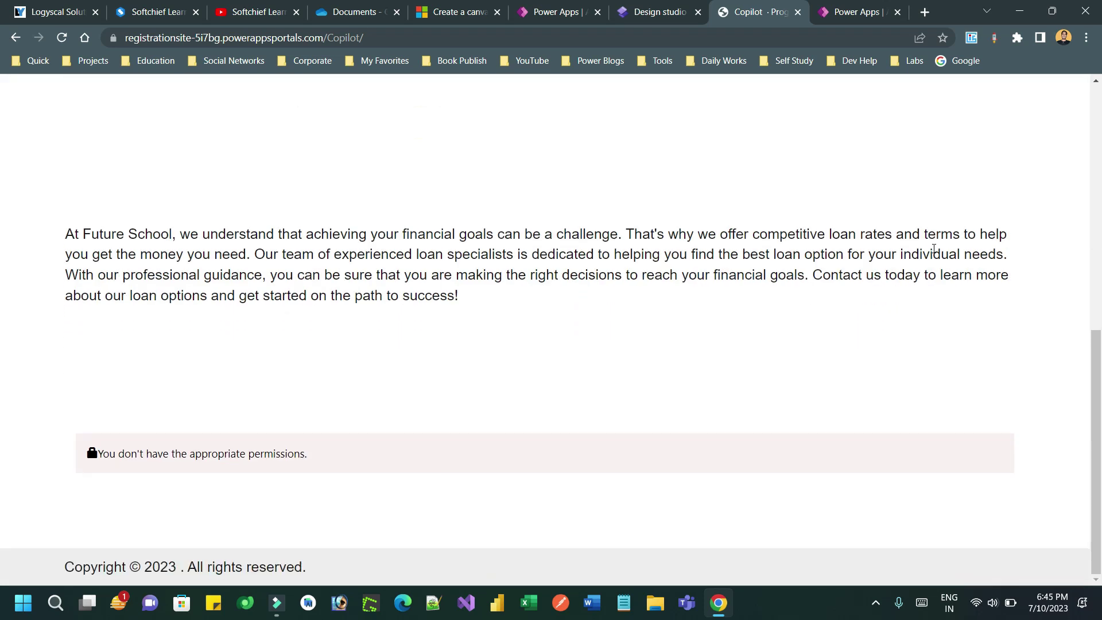
drag(108, 455, 156, 456)
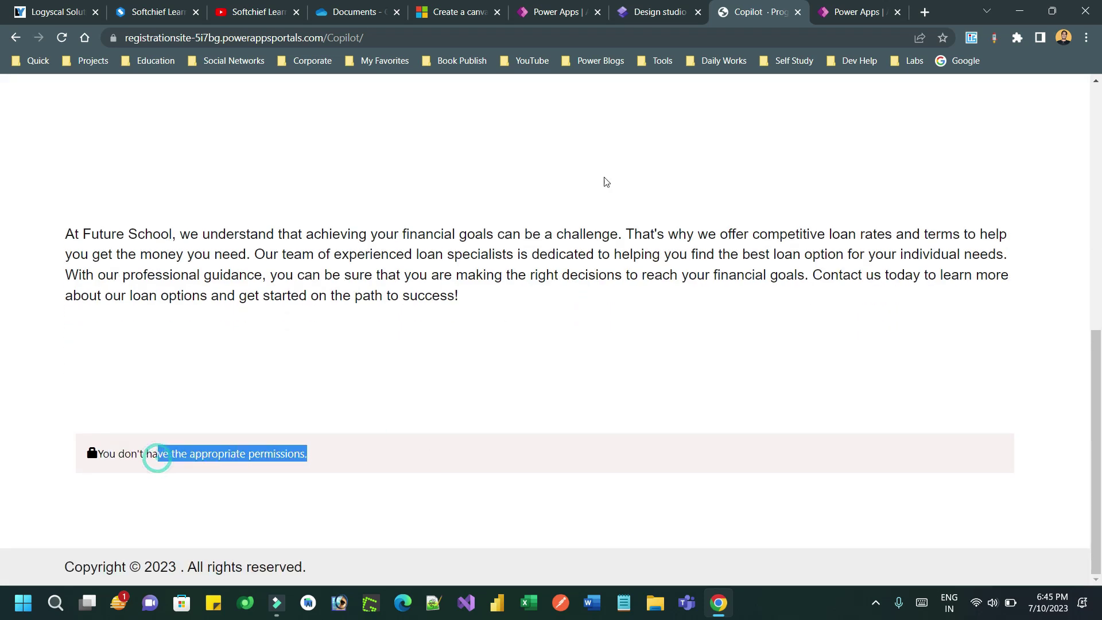
click(659, 7)
- Start a new table permission for the form's Copilot Student Registration table
scroll(689, 322, down, 3)
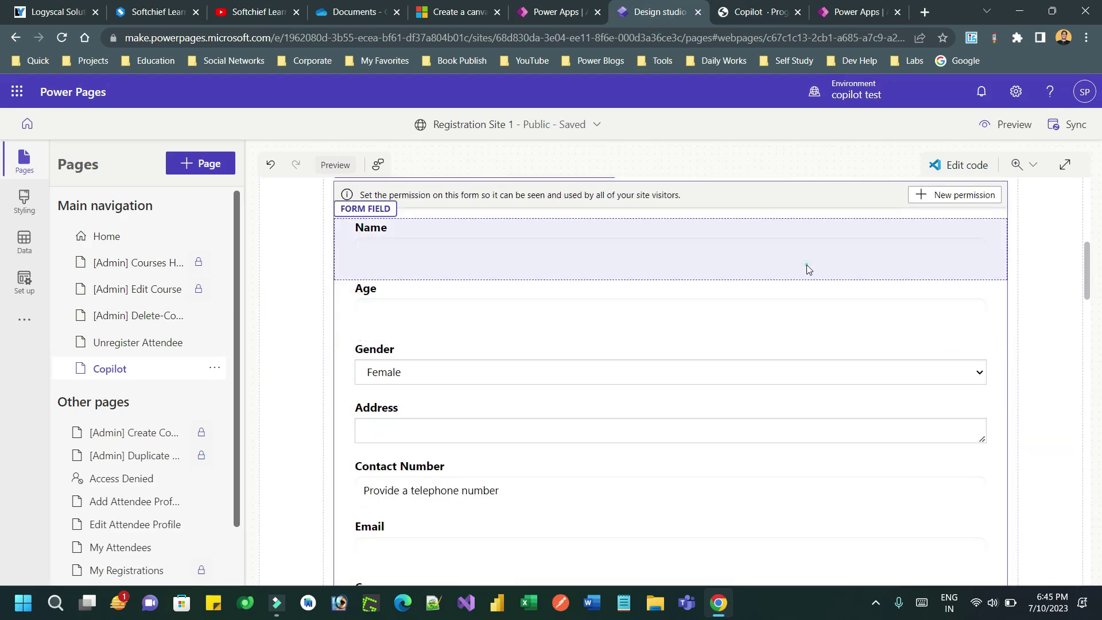
click(807, 265)
scroll(807, 264, up, 3)
click(943, 339)
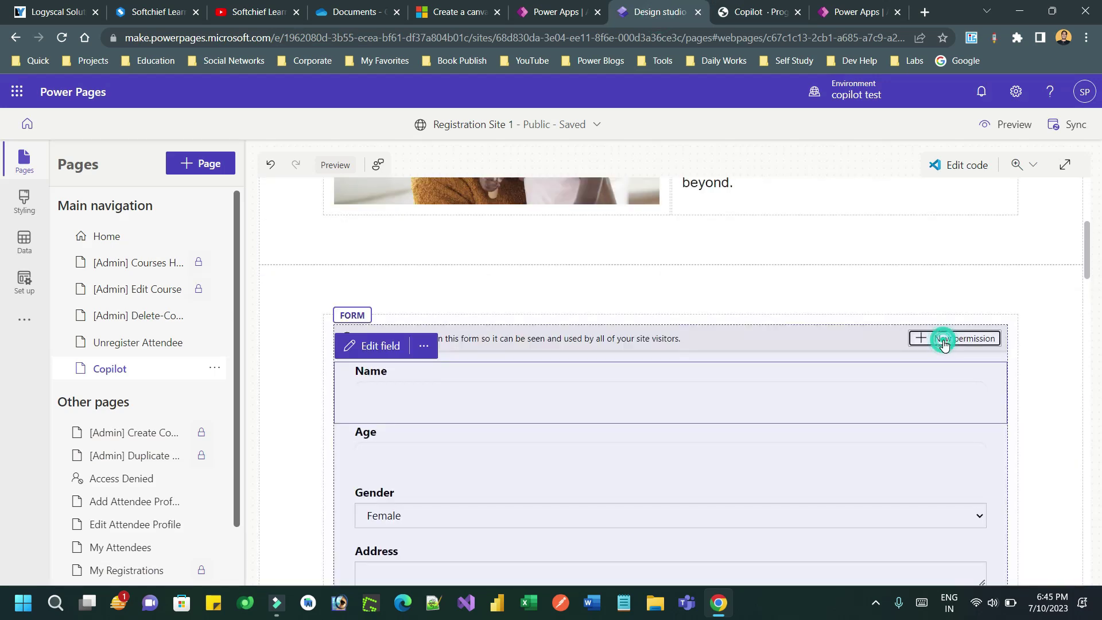
scroll(880, 254, down, 1)
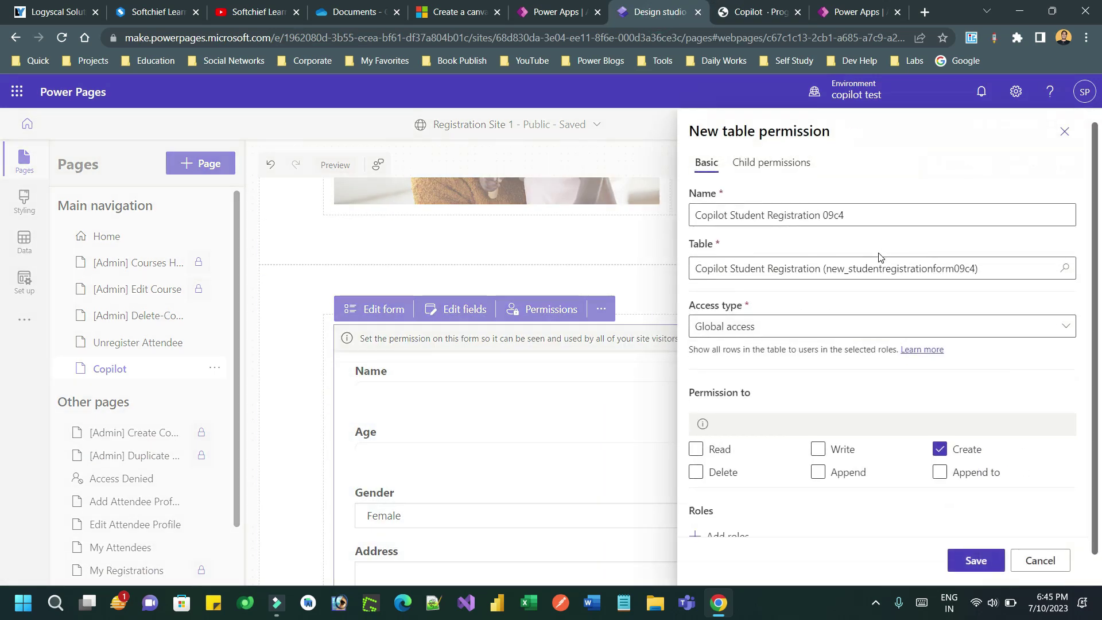
scroll(880, 257, up, 1)
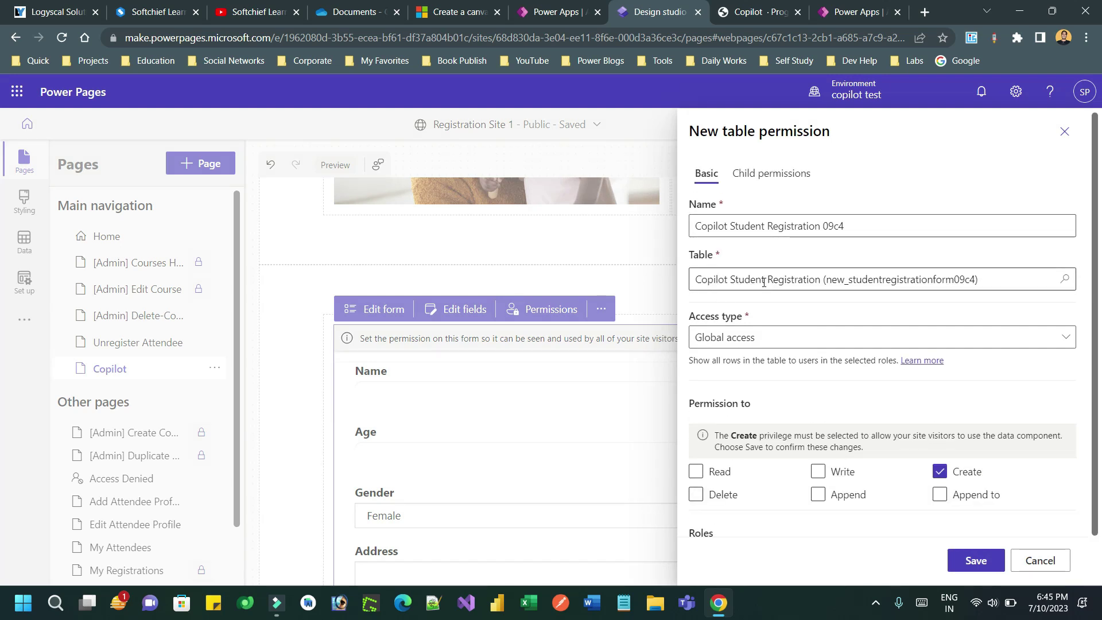
click(25, 241)
scroll(865, 391, down, 1)
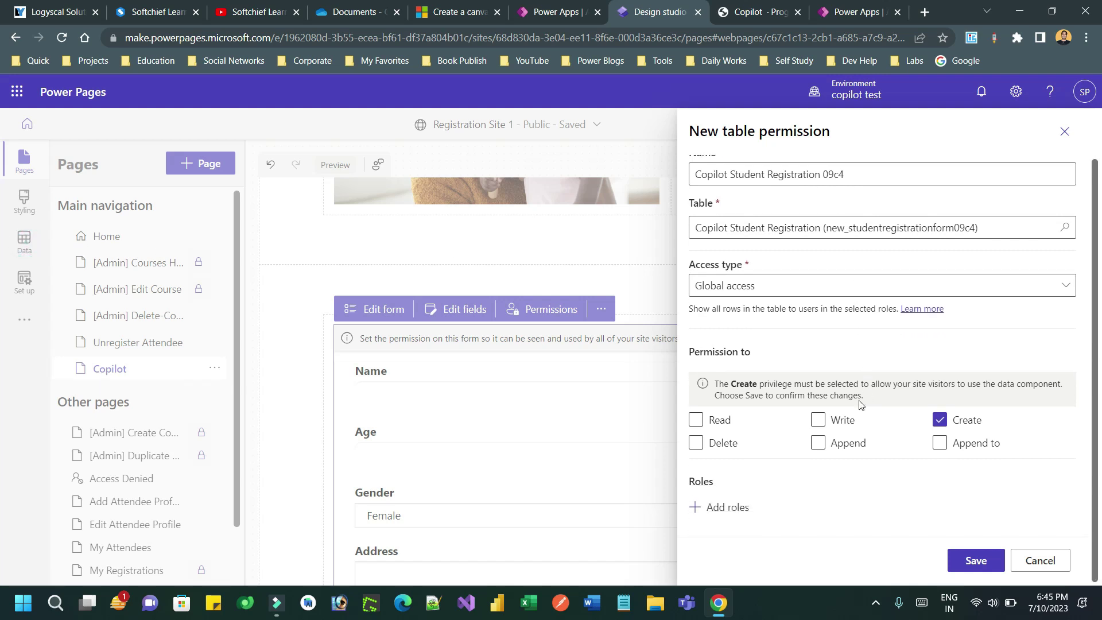
- Assign the Anonymous Users role and save the Global-access Create permission
click(728, 509)
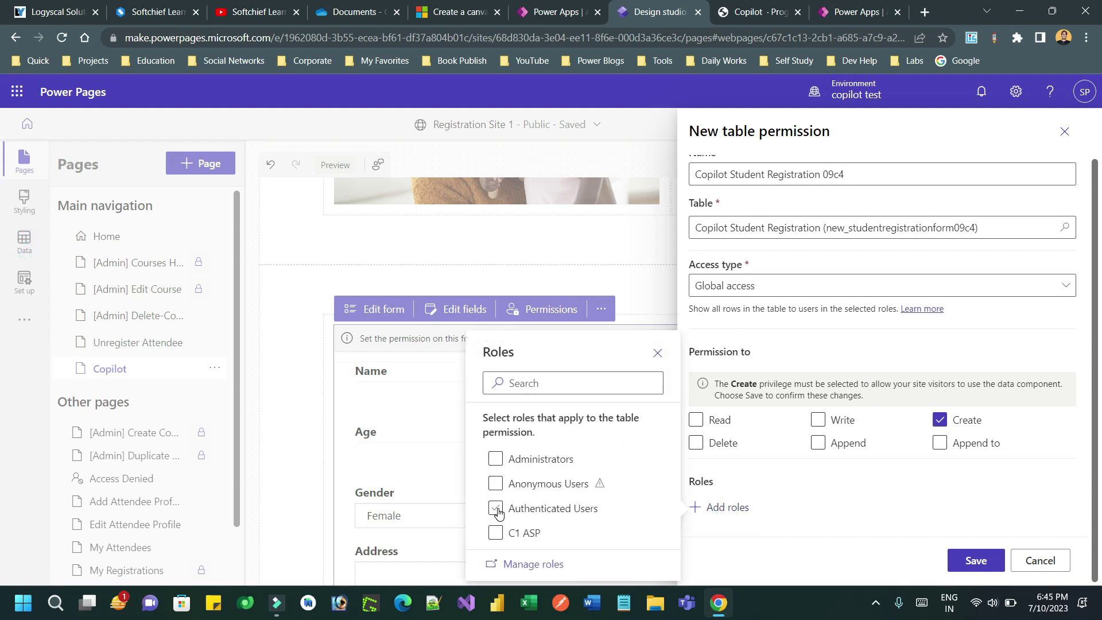
click(494, 484)
click(775, 545)
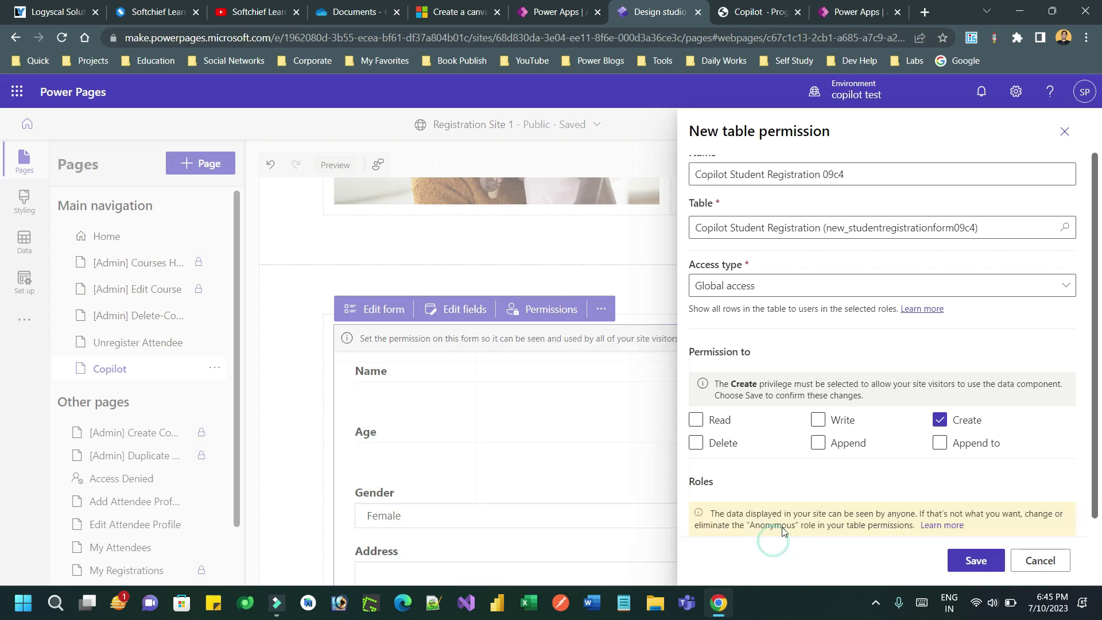
scroll(979, 505, down, 2)
click(972, 563)
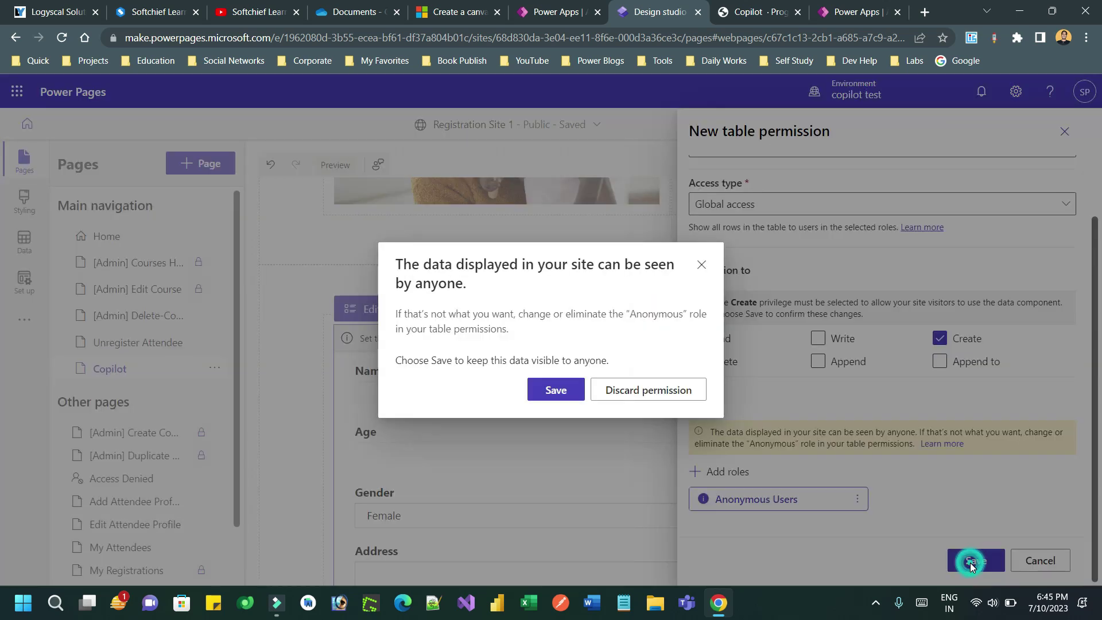
click(559, 388)
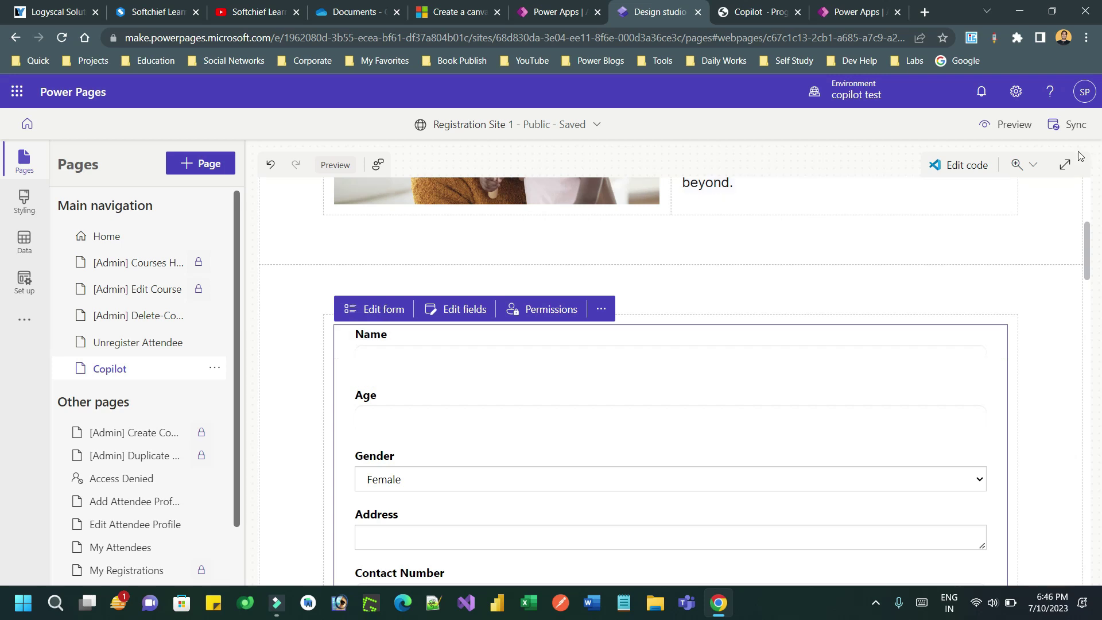
- Preview the site at desktop size and scroll down to the registration form
click(992, 129)
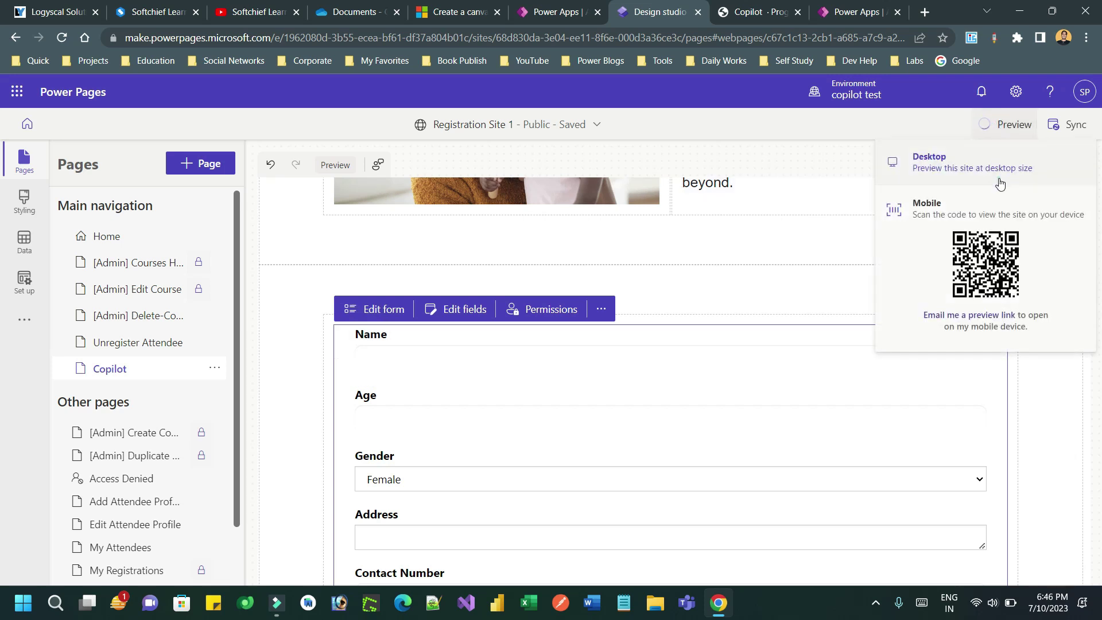
click(999, 172)
click(1005, 140)
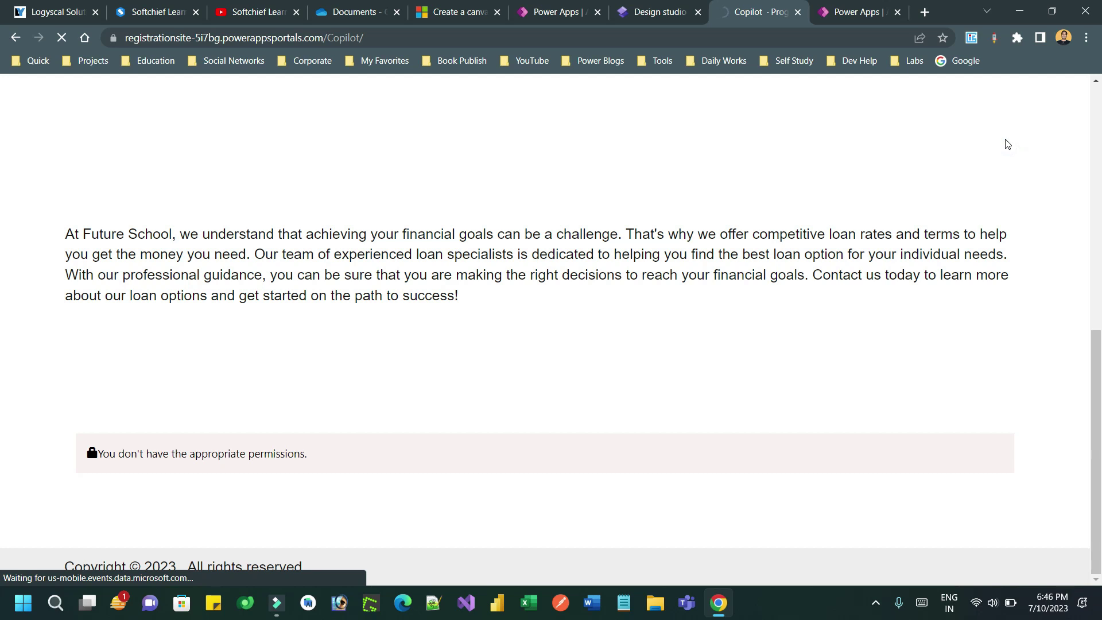
scroll(1007, 144, up, 10)
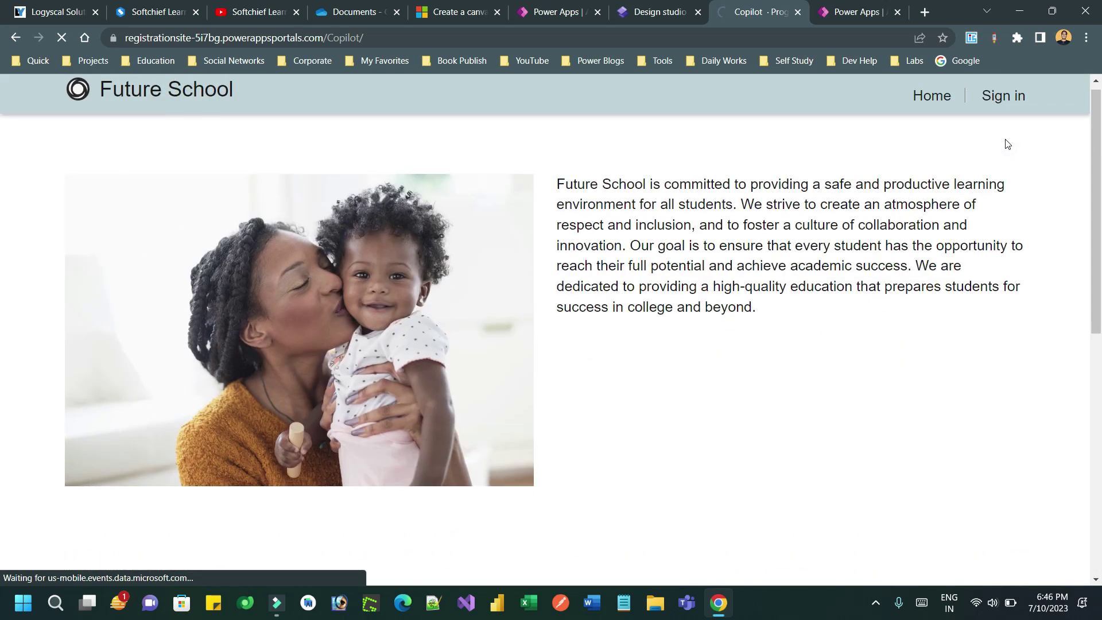
scroll(1008, 144, down, 3)
scroll(1008, 143, up, 2)
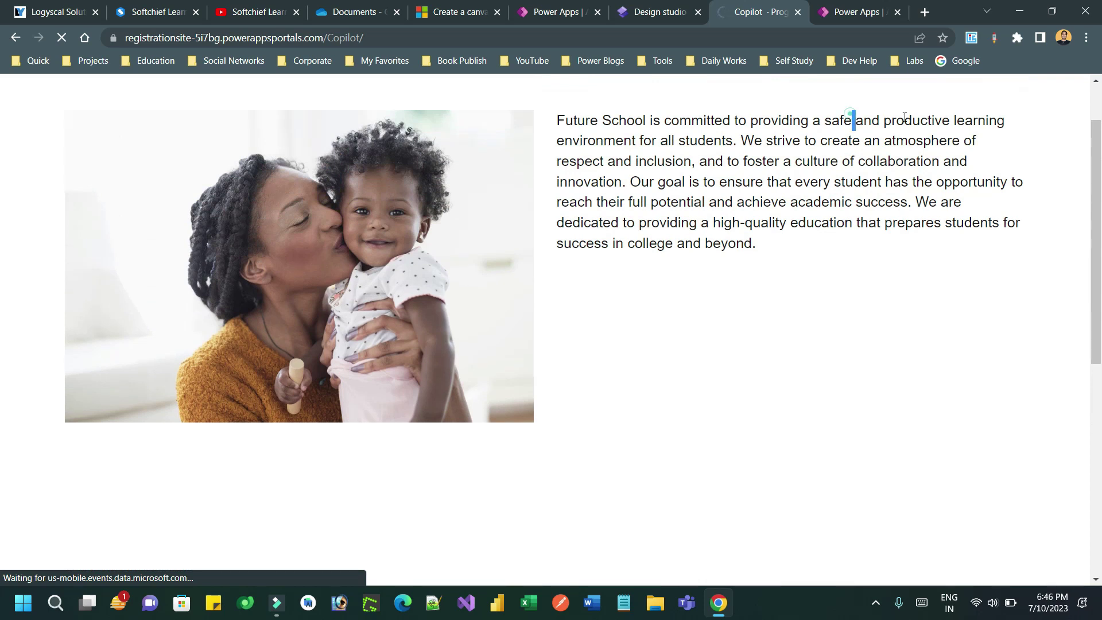
drag(851, 121, 975, 122)
click(865, 153)
scroll(805, 146, down, 1)
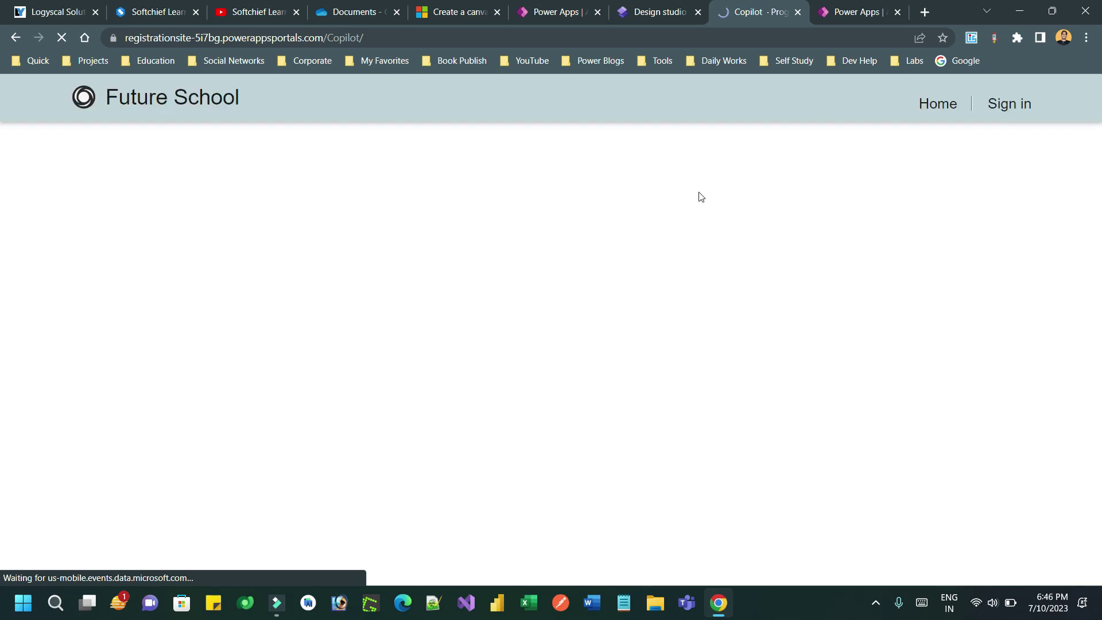
scroll(893, 190, down, 5)
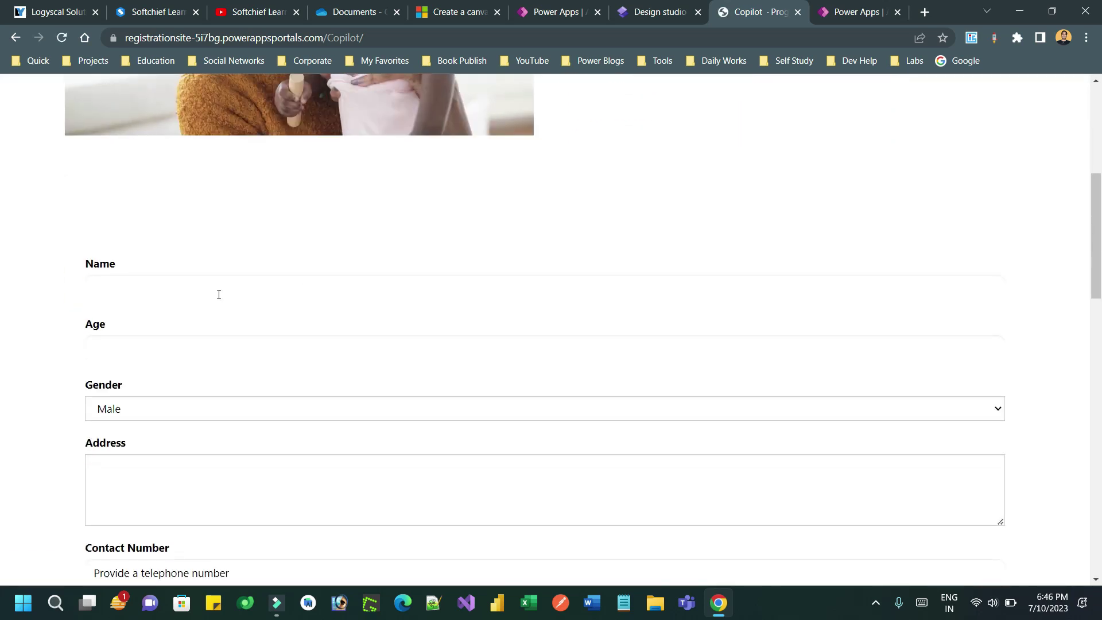
- Test the Name, Age, Gender, Contact Number, Email and Course fields
click(217, 293)
click(215, 347)
click(198, 409)
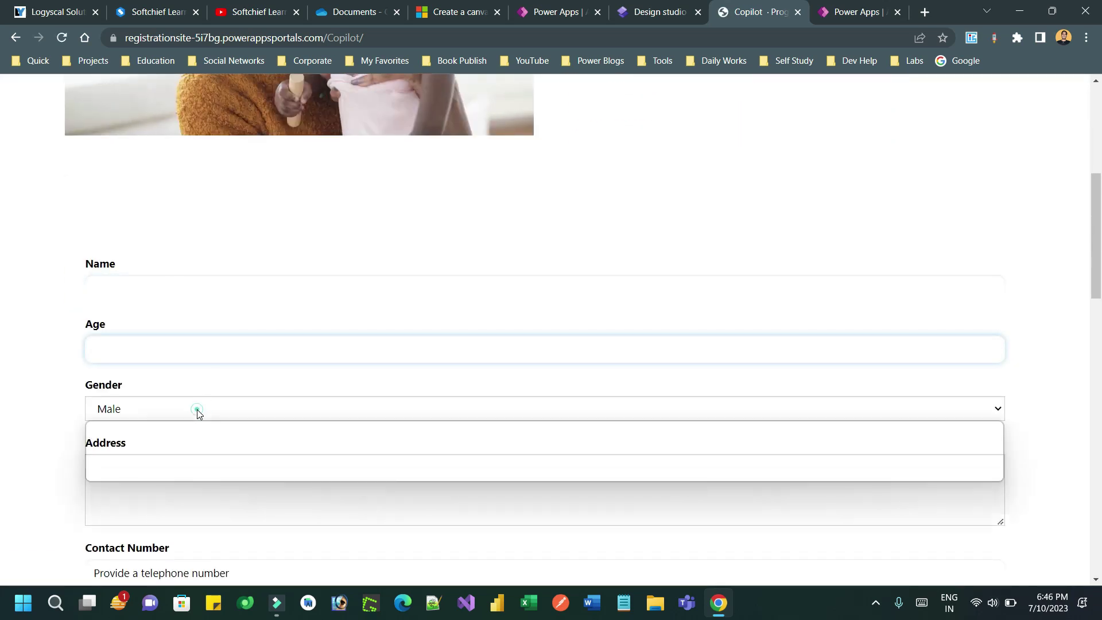
click(197, 409)
scroll(198, 409, down, 2)
click(209, 425)
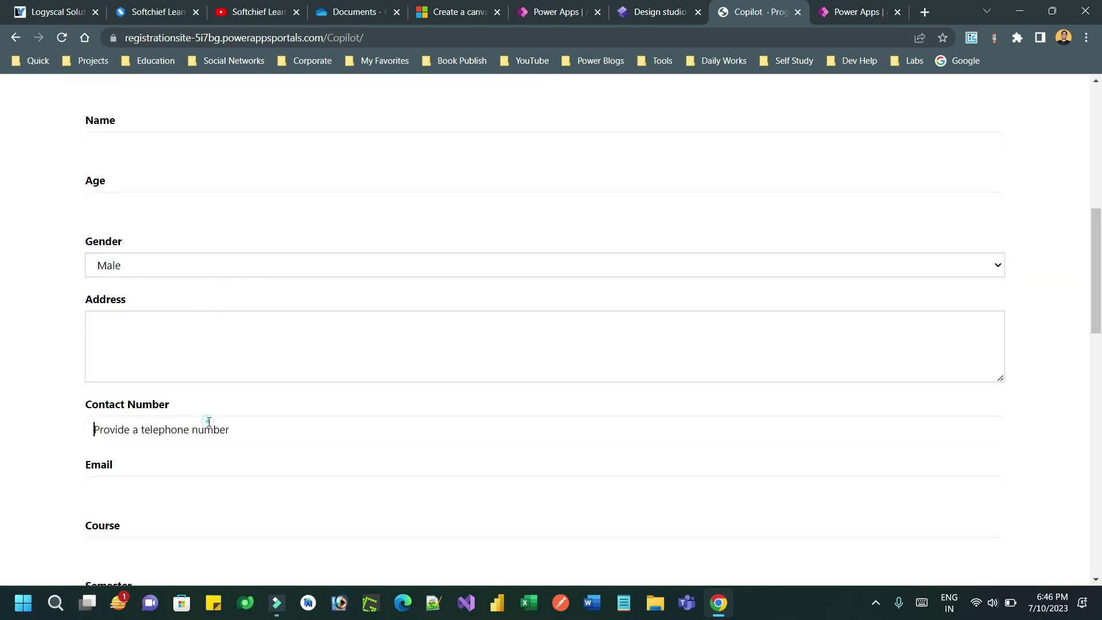
scroll(207, 373, down, 2)
click(203, 356)
click(199, 400)
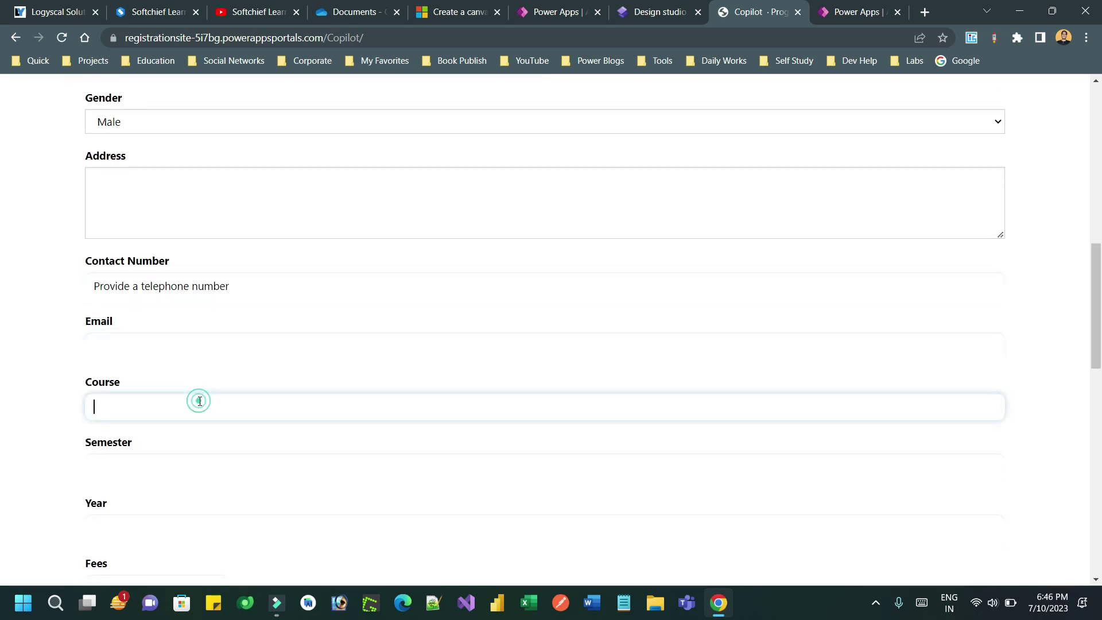
- Test the Semester, Year, Fees, Registration Date picker and Status fields
scroll(199, 396, down, 2)
click(195, 323)
click(196, 377)
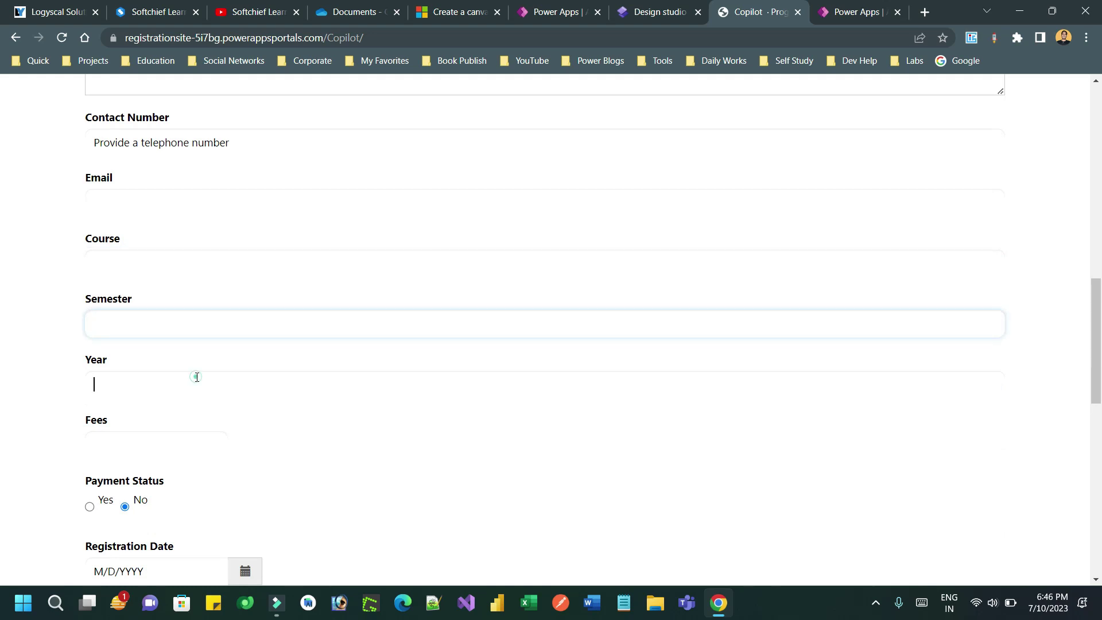
click(171, 435)
scroll(147, 388, down, 2)
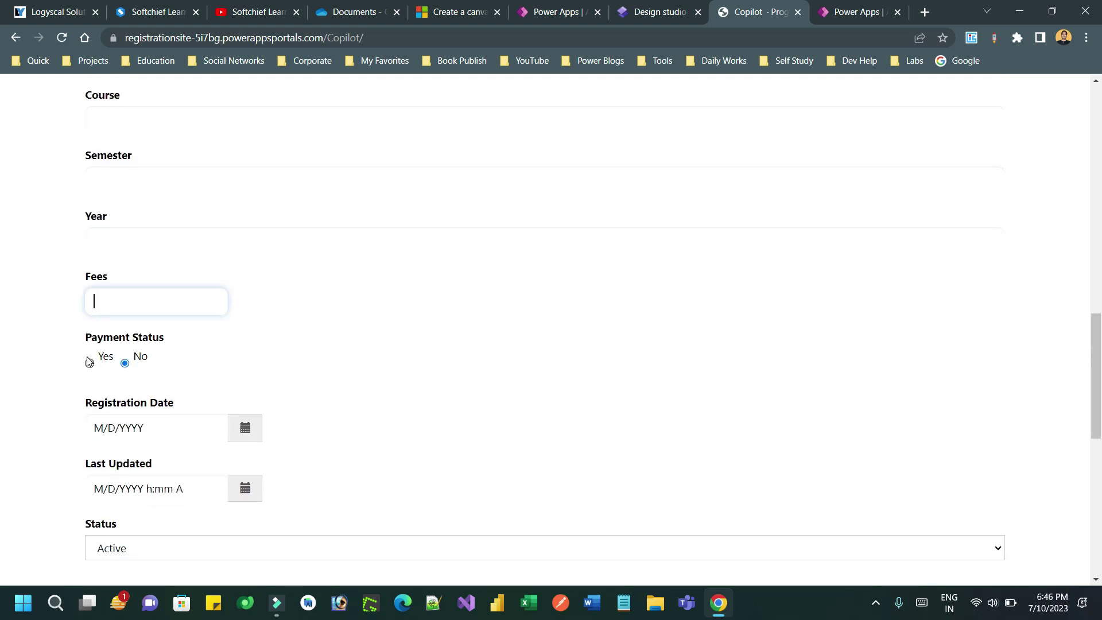
click(247, 430)
scroll(252, 401, down, 3)
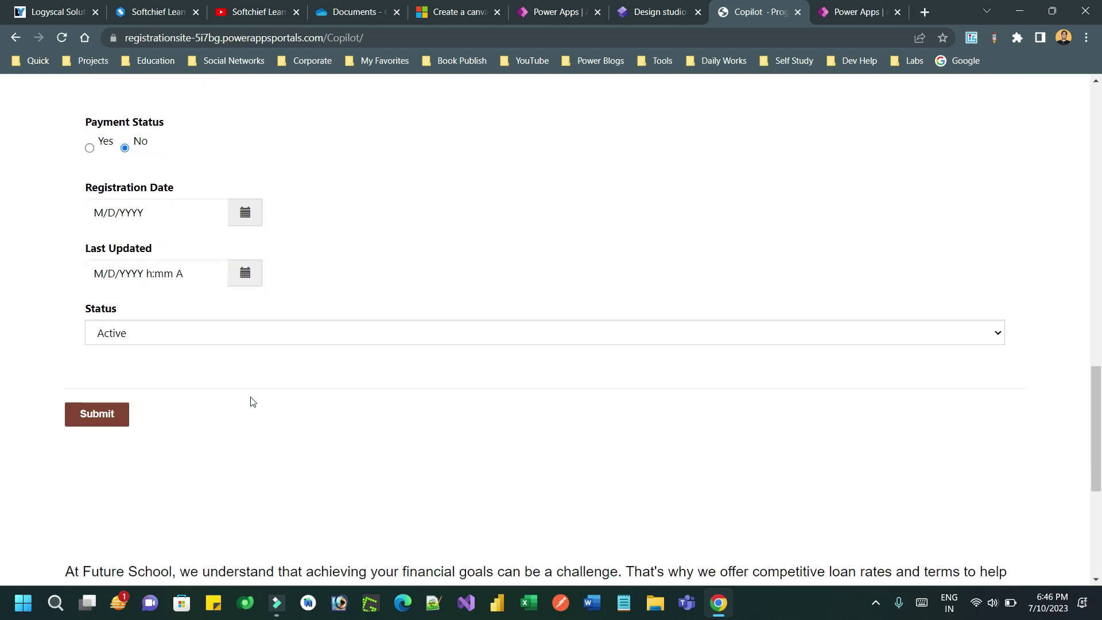
click(202, 345)
click(202, 402)
scroll(204, 402, up, 15)
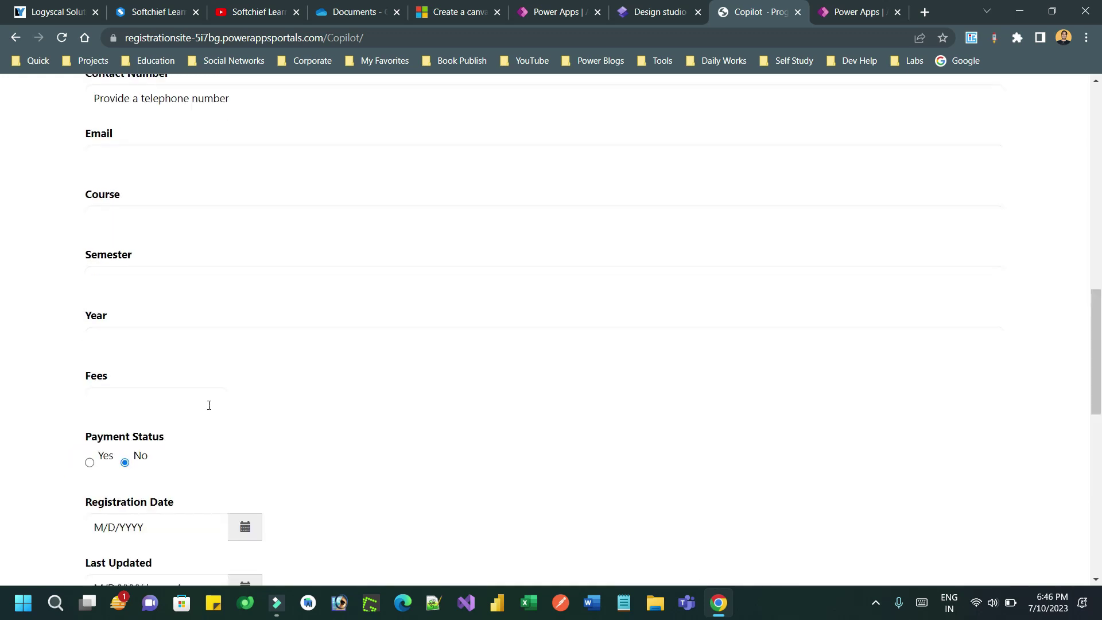
click(655, 12)
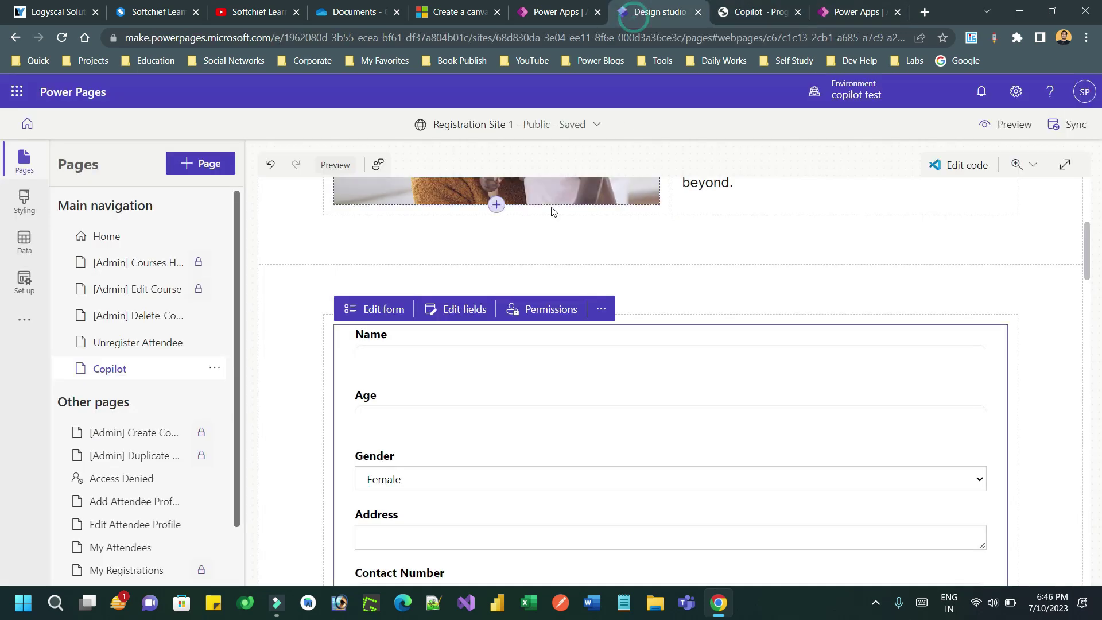
click(465, 316)
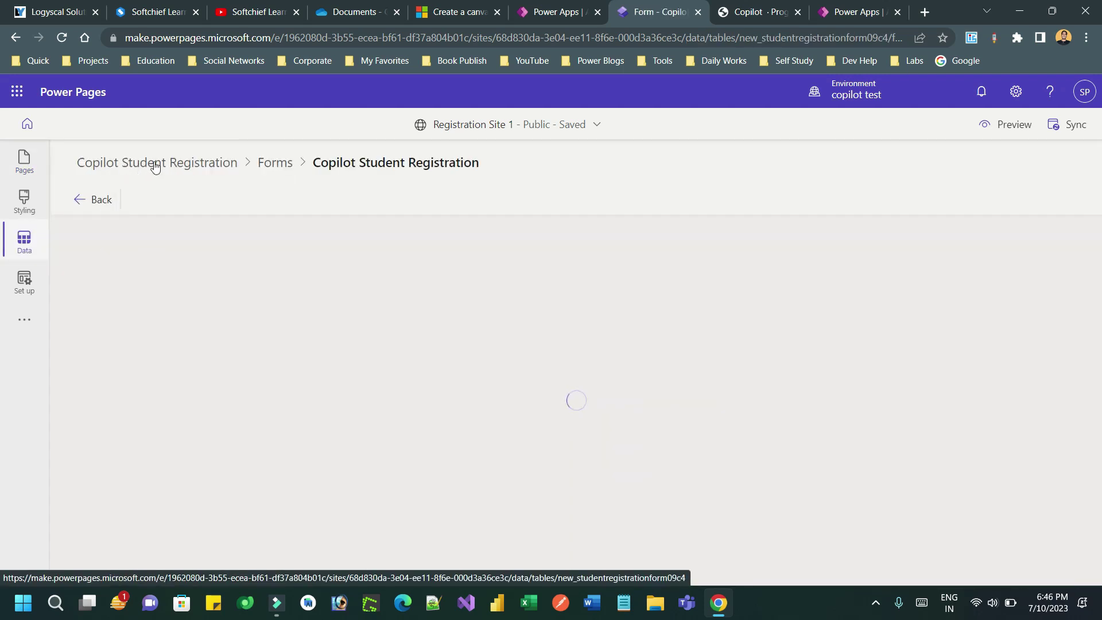
click(189, 171)
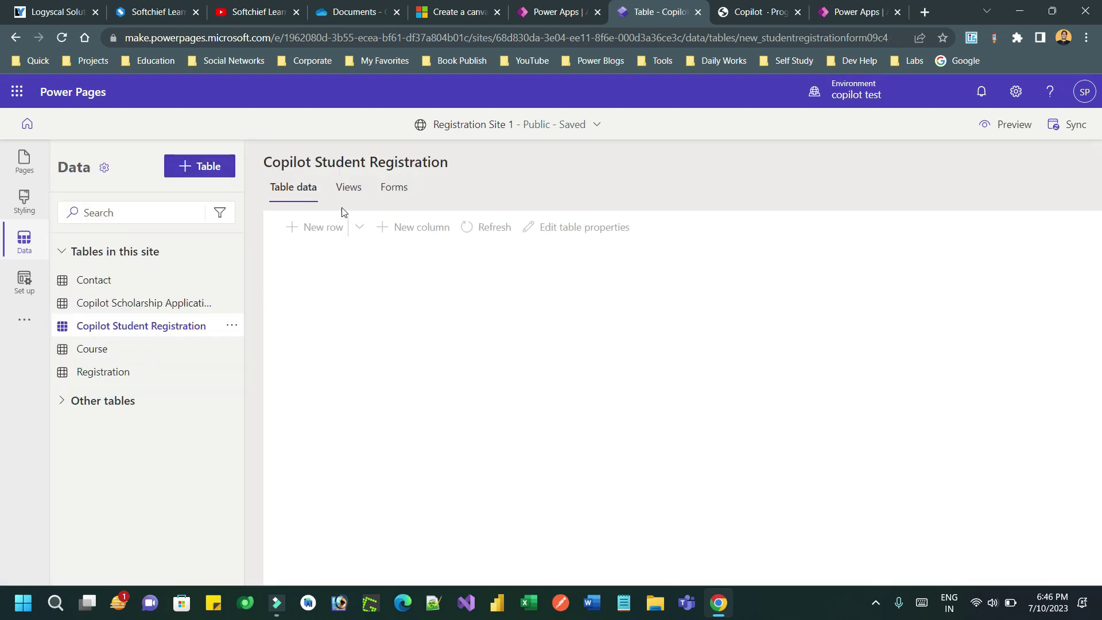
click(349, 184)
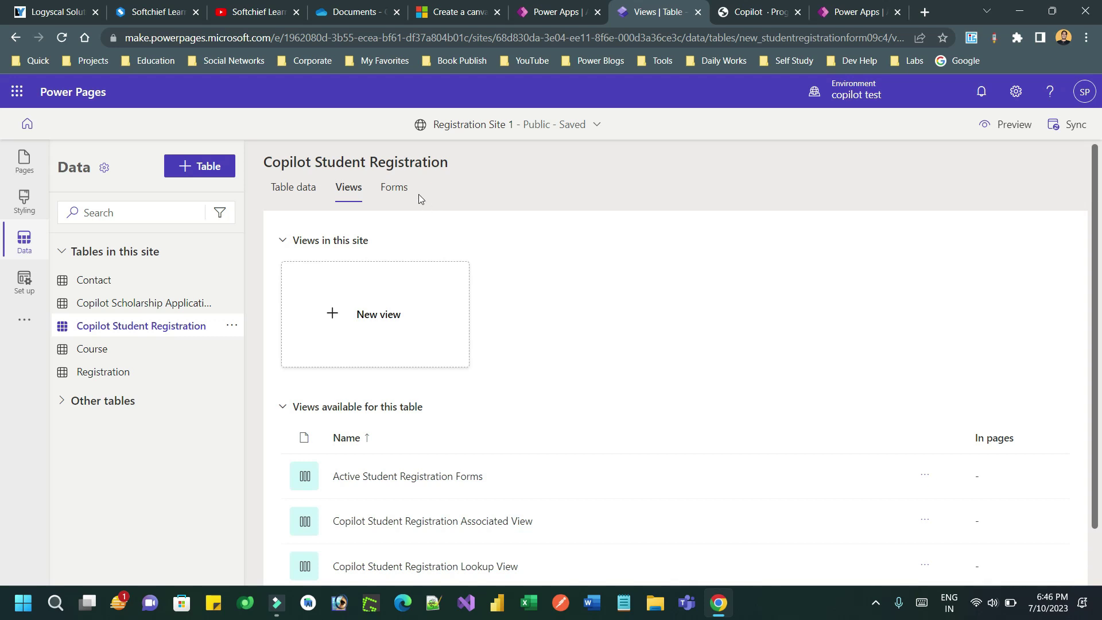
click(401, 190)
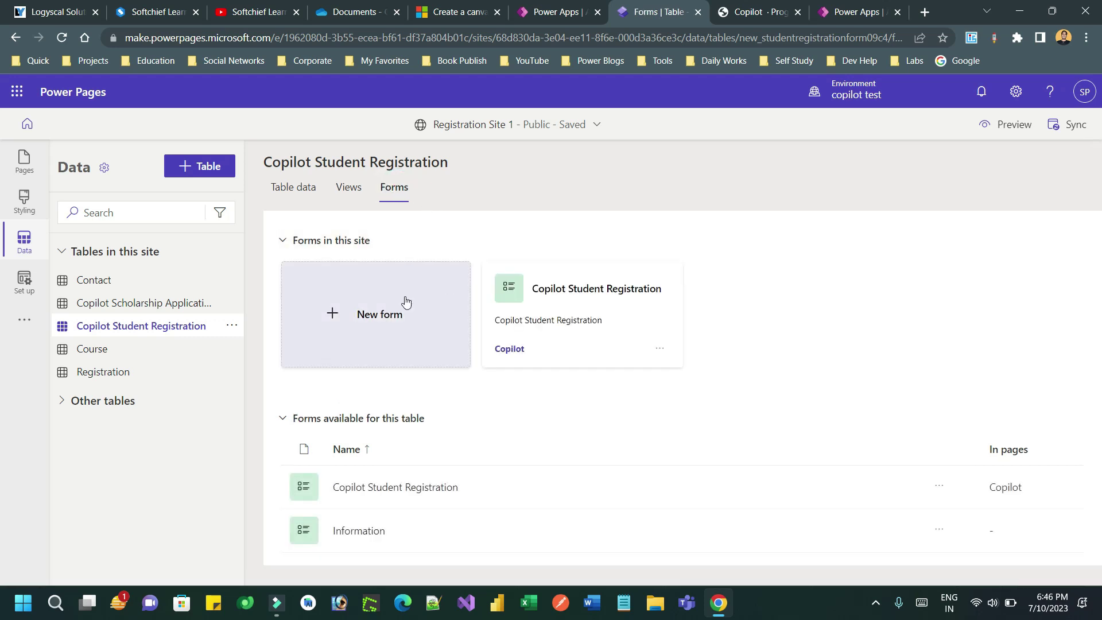
click(26, 196)
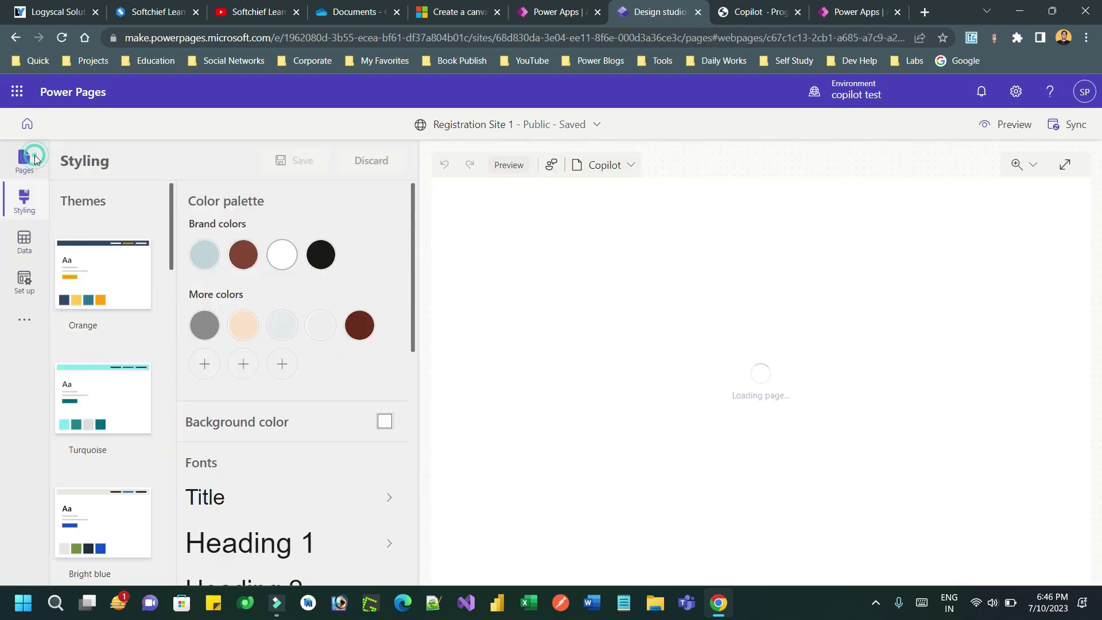
click(752, 12)
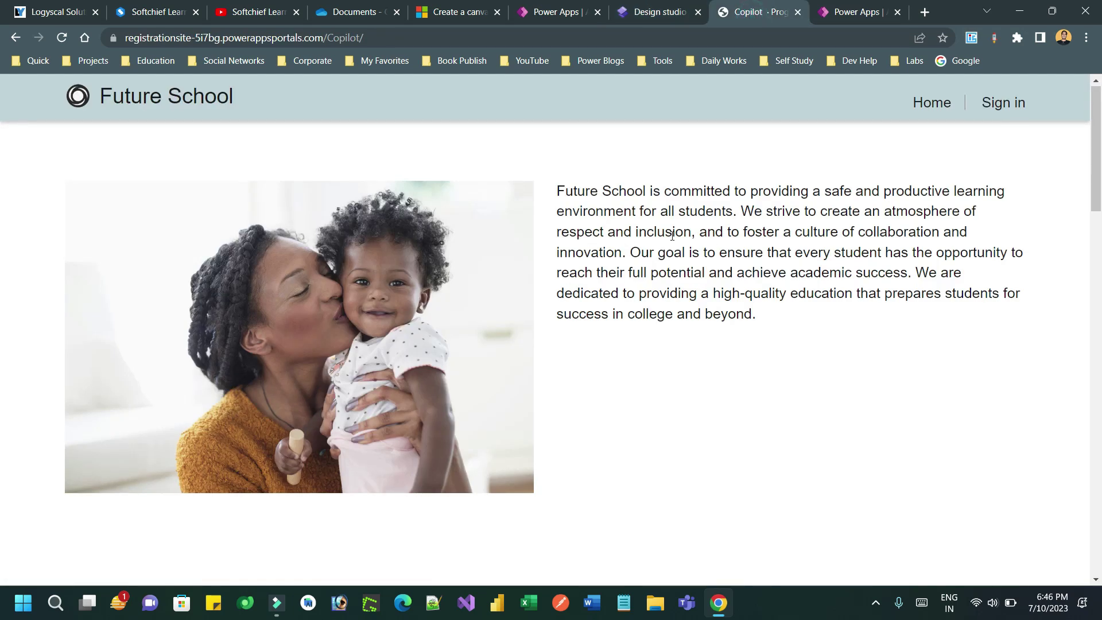
scroll(683, 237, down, 5)
scroll(682, 236, down, 7)
key(ctrl+shift+Tab)
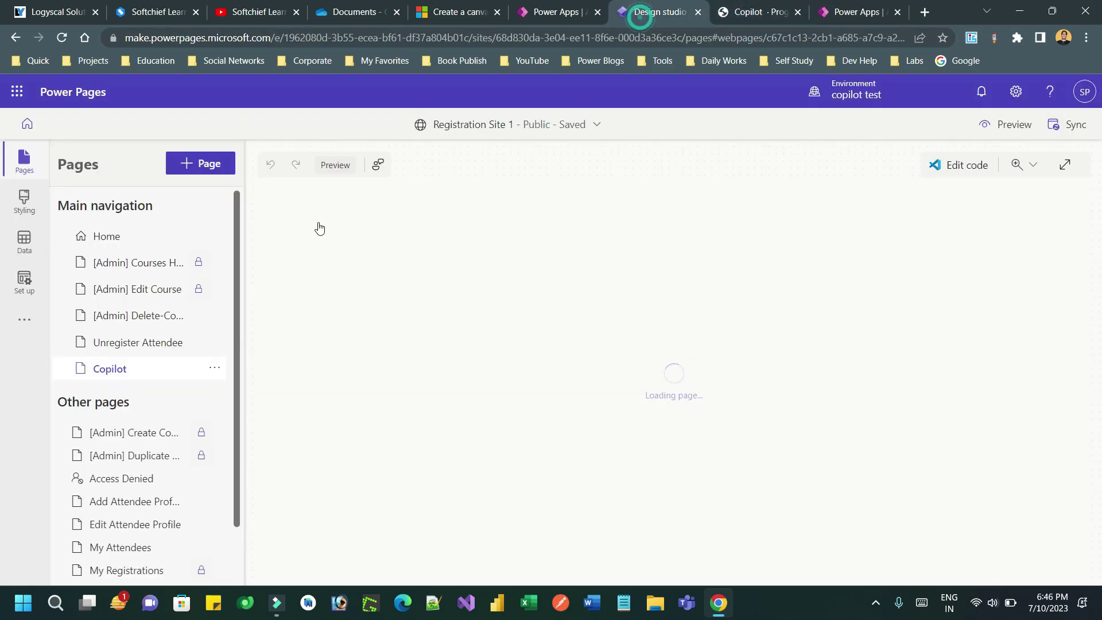
click(115, 360)
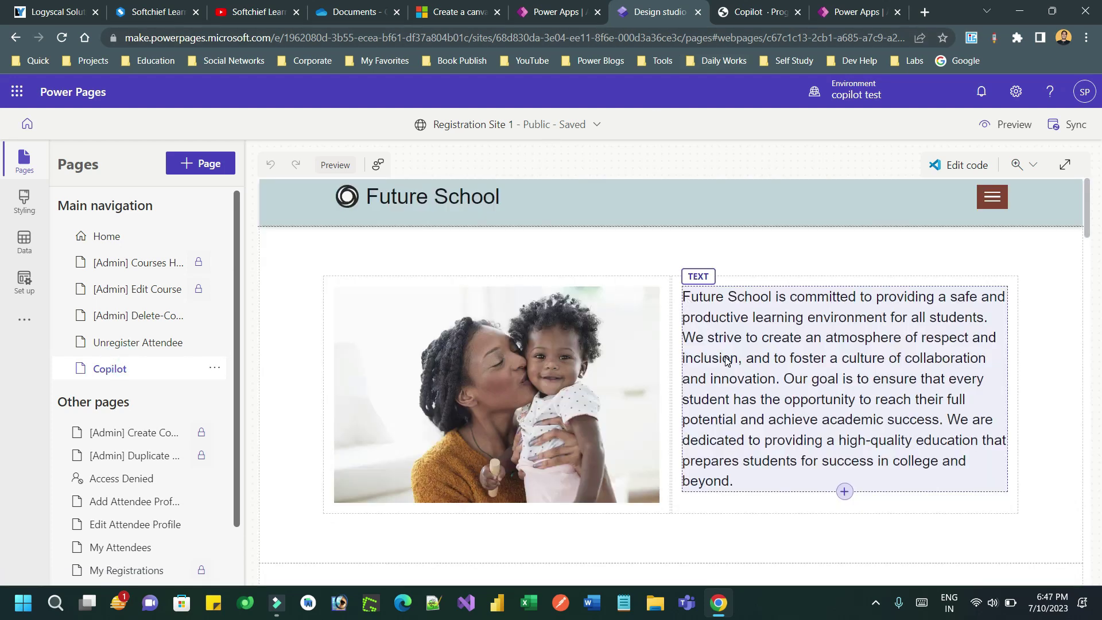
scroll(729, 361, down, 6)
scroll(505, 252, up, 2)
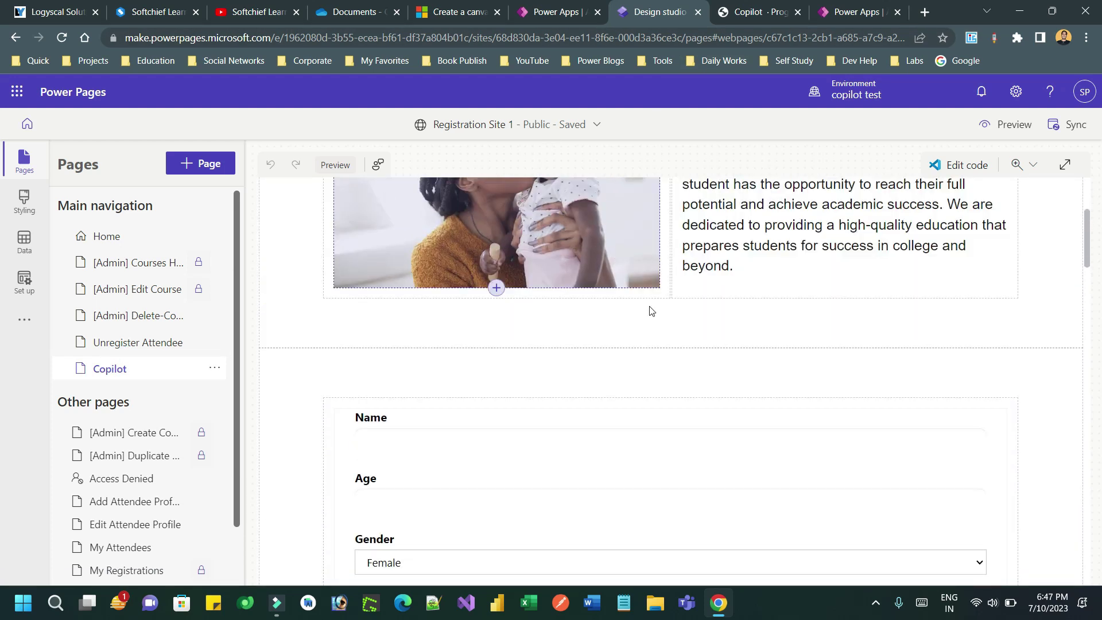